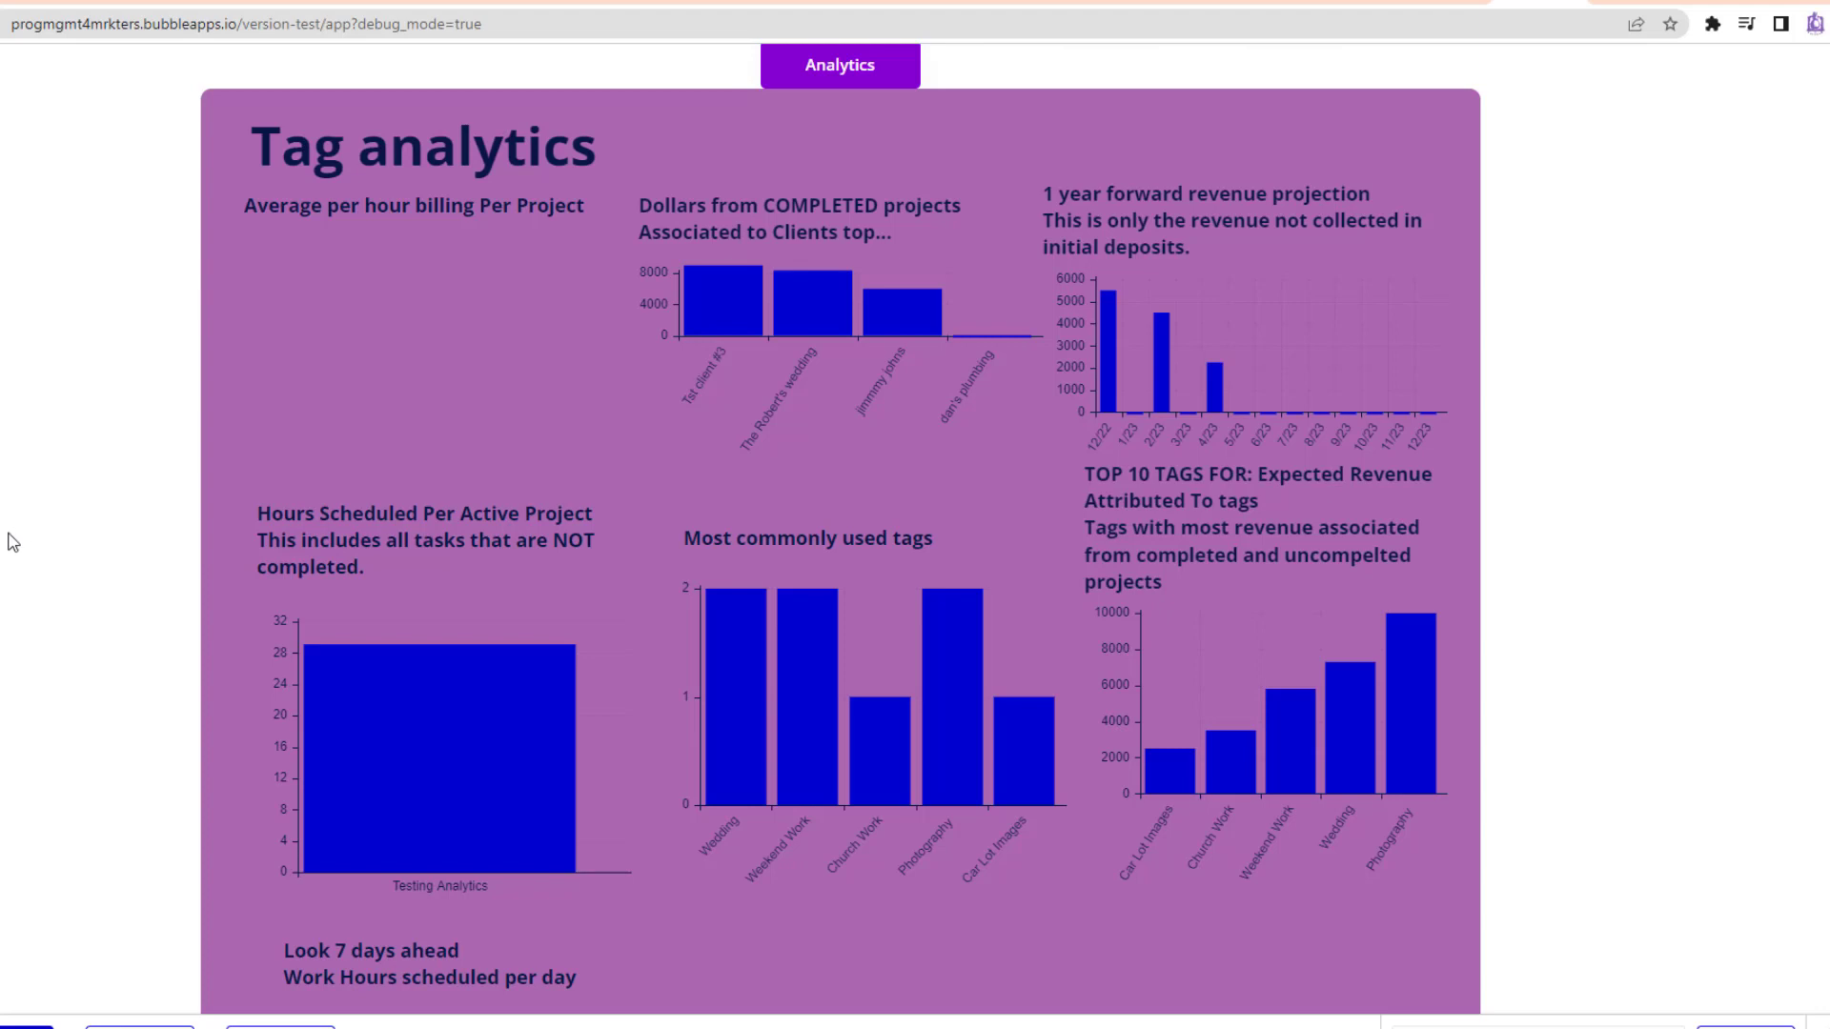
- Scroll up and down the Tag analytics preview page to review its charts
scroll(13, 542, down, 4)
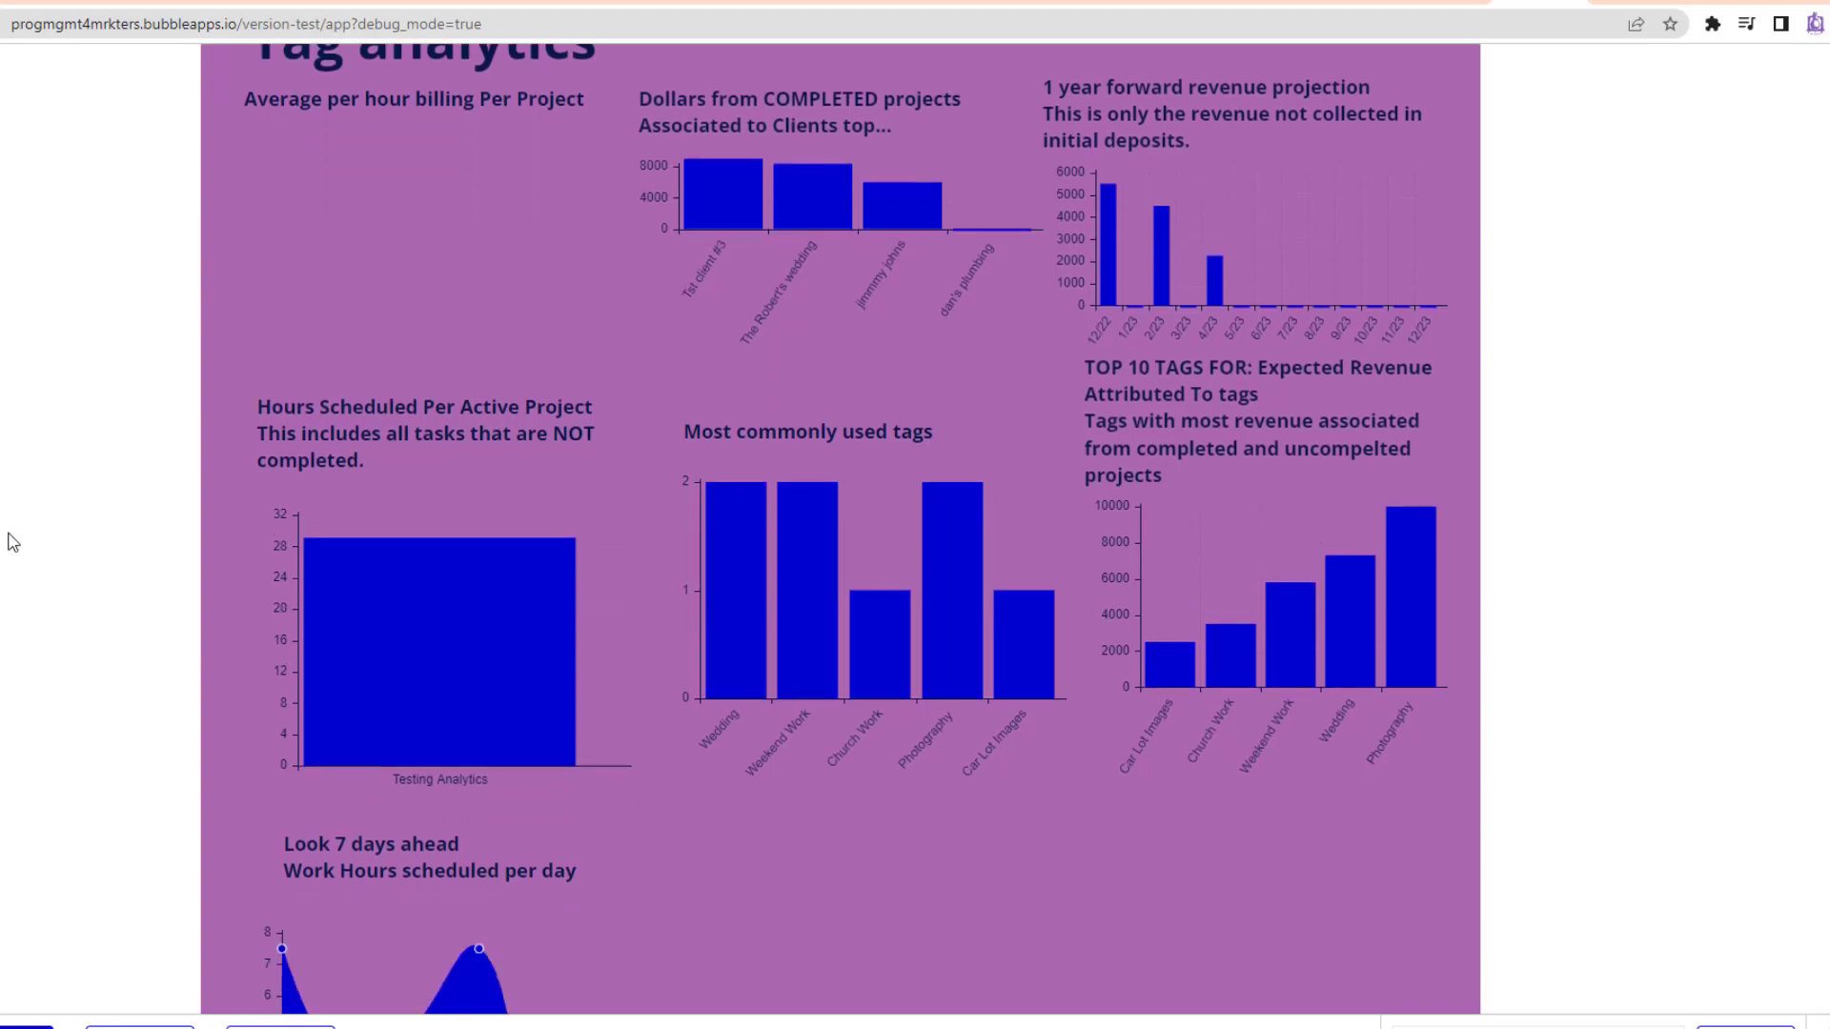
scroll(13, 542, up, 3)
scroll(11, 539, up, 1)
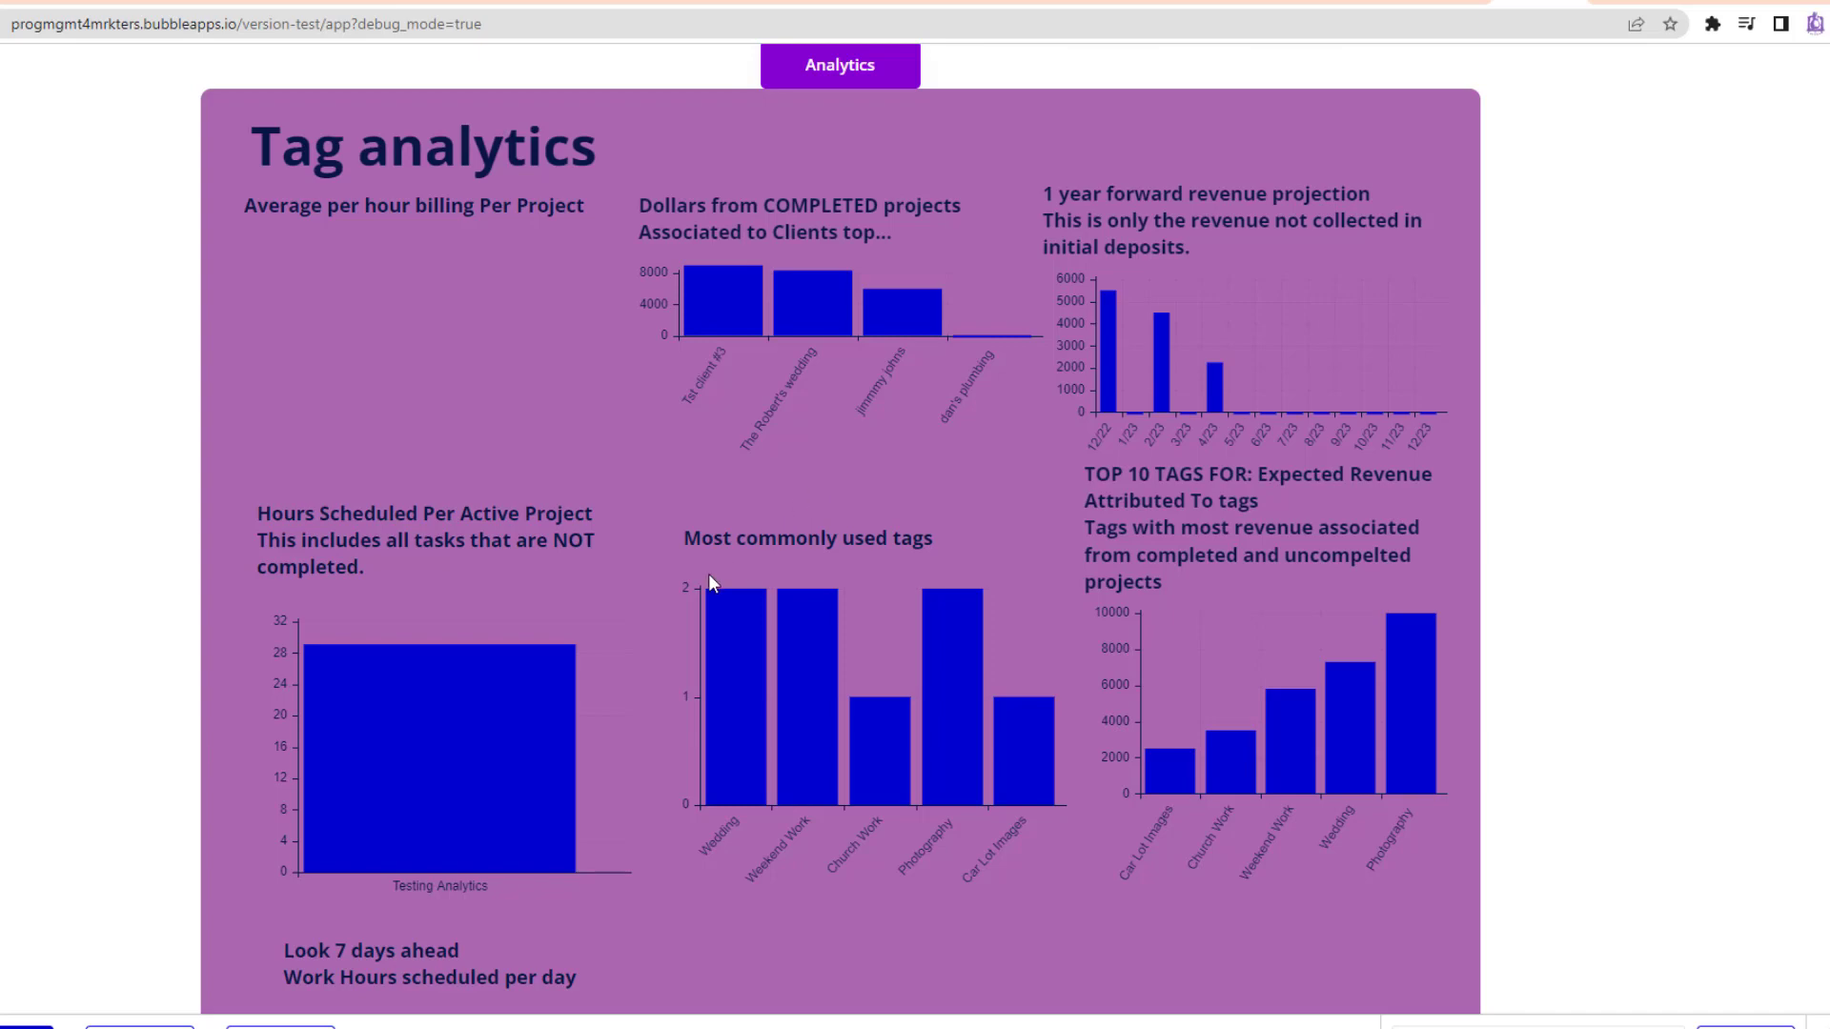
scroll(710, 581, down, 3)
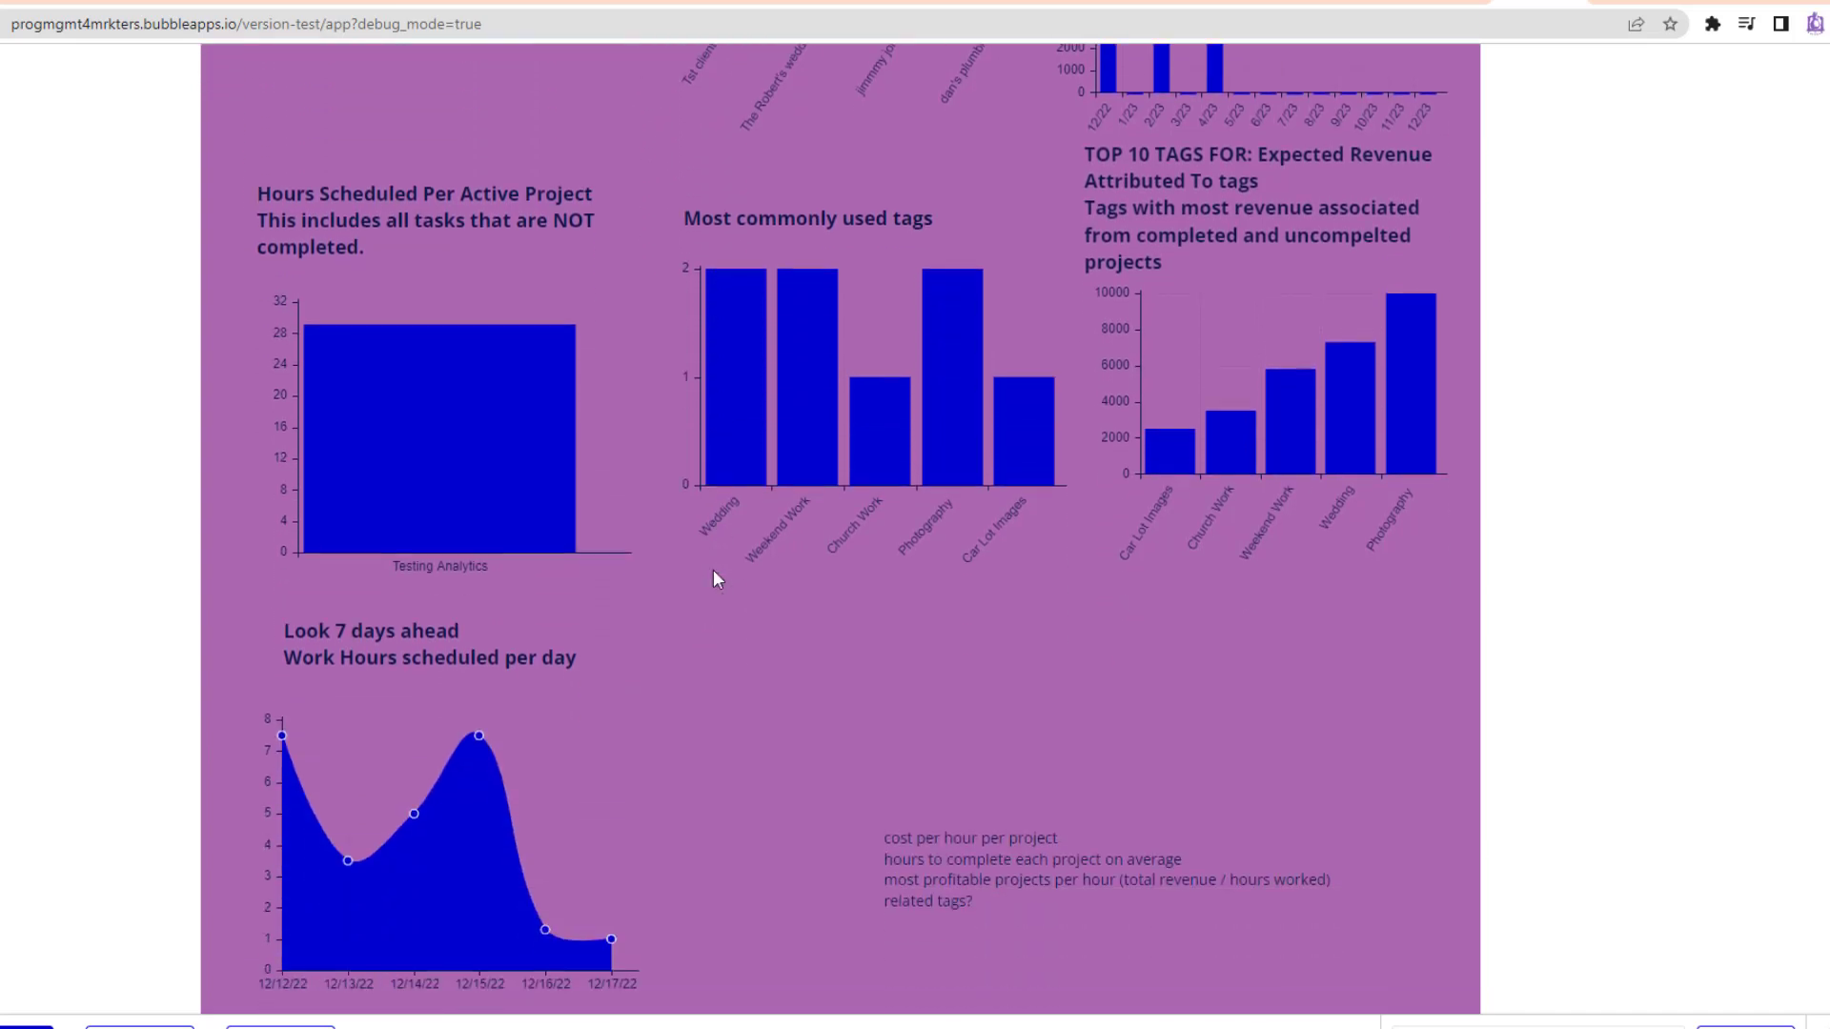
scroll(714, 572, up, 3)
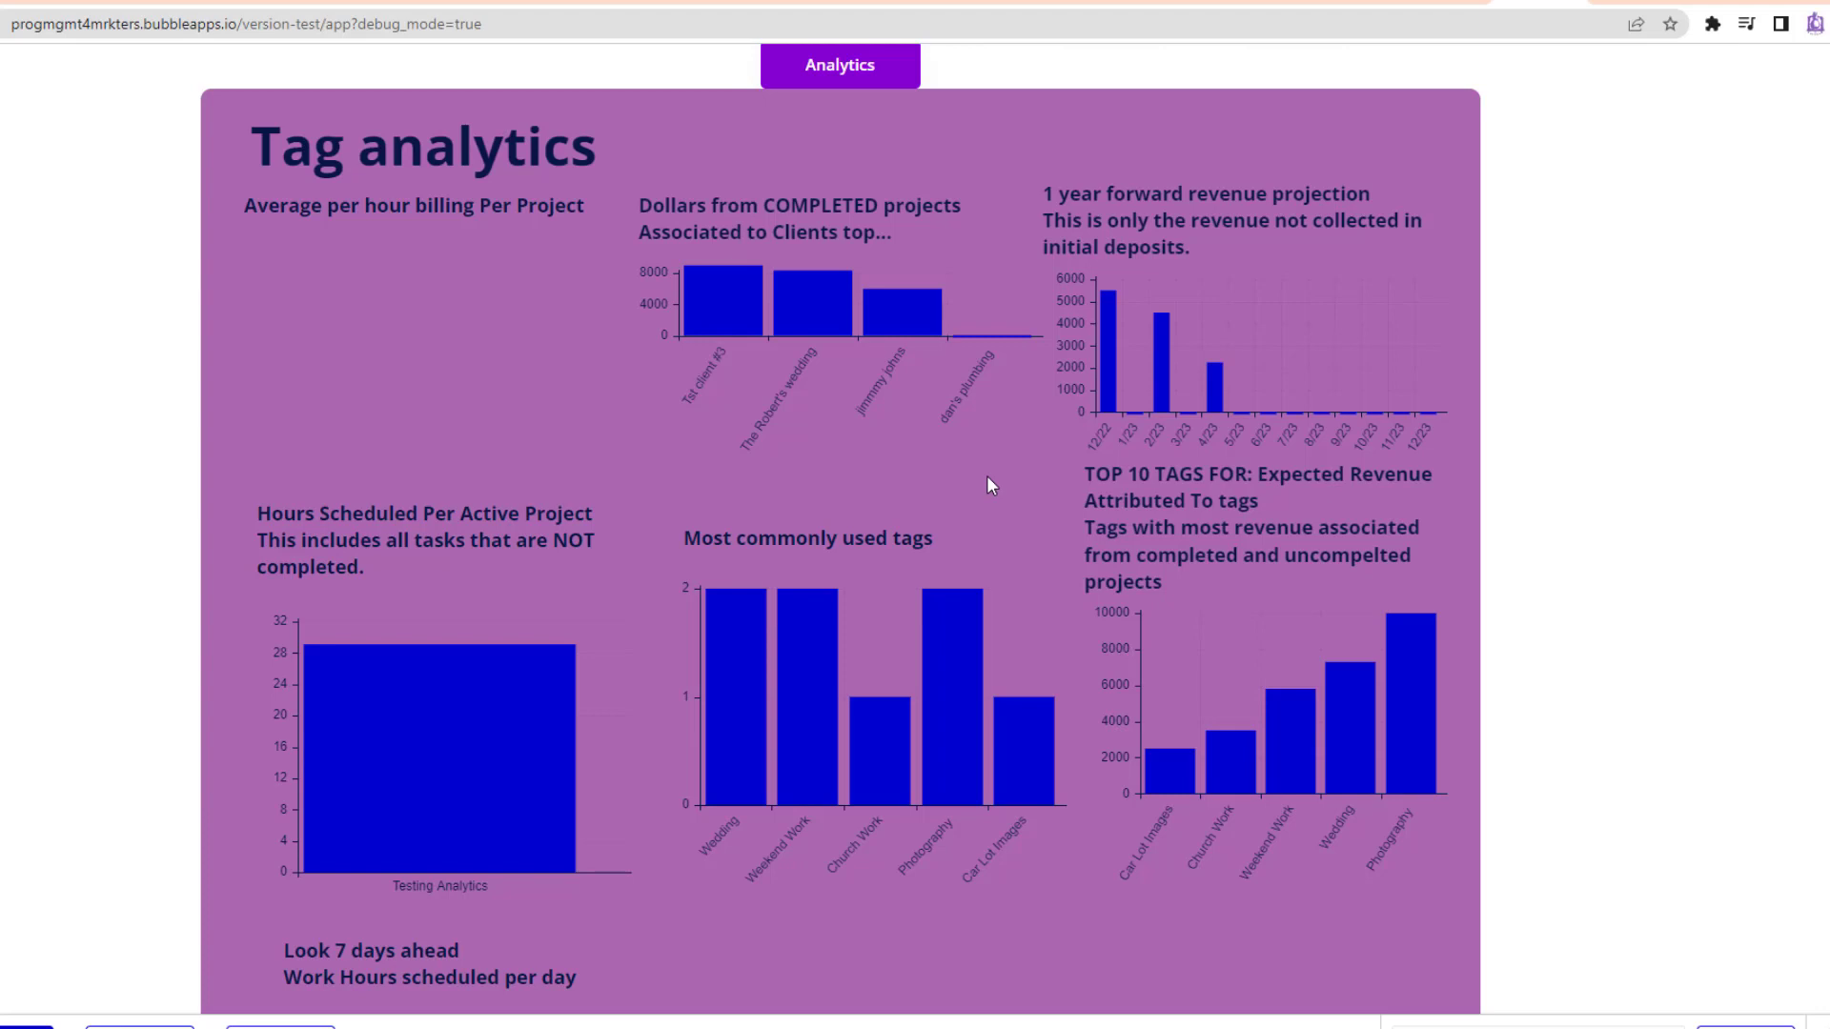
scroll(988, 477, down, 5)
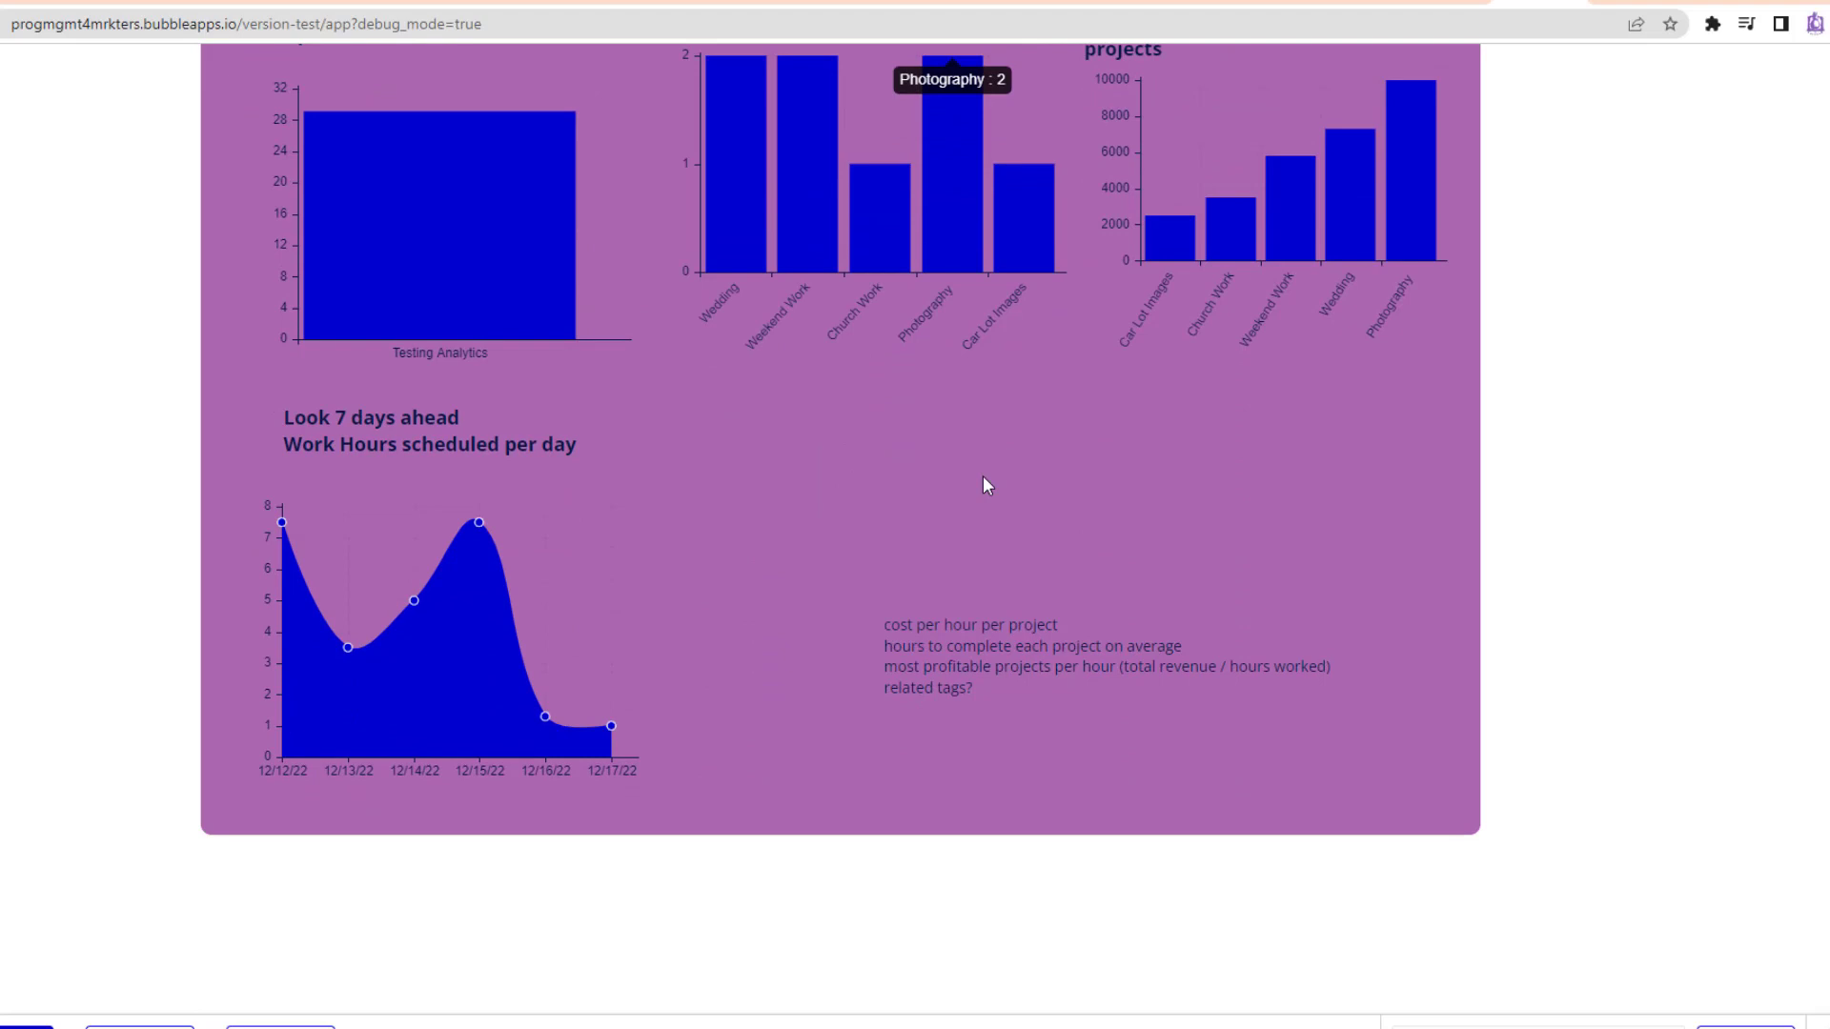
scroll(987, 486, up, 2)
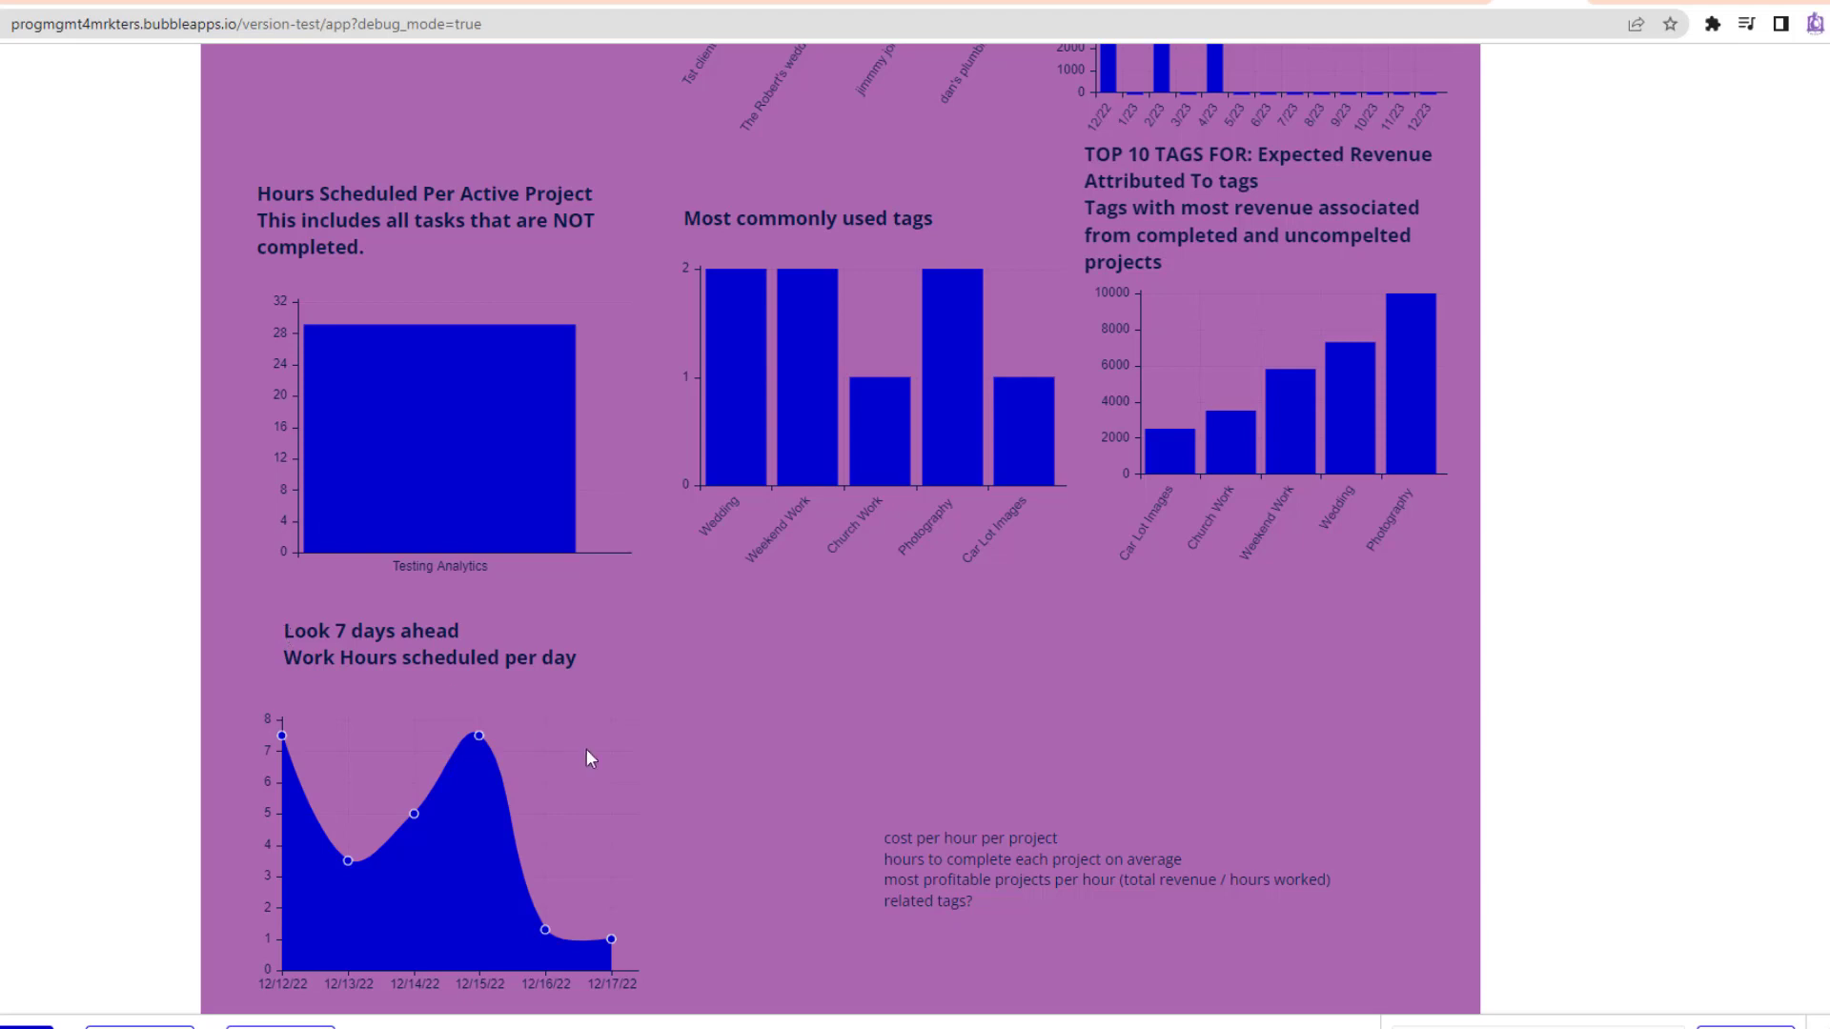
scroll(588, 758, up, 3)
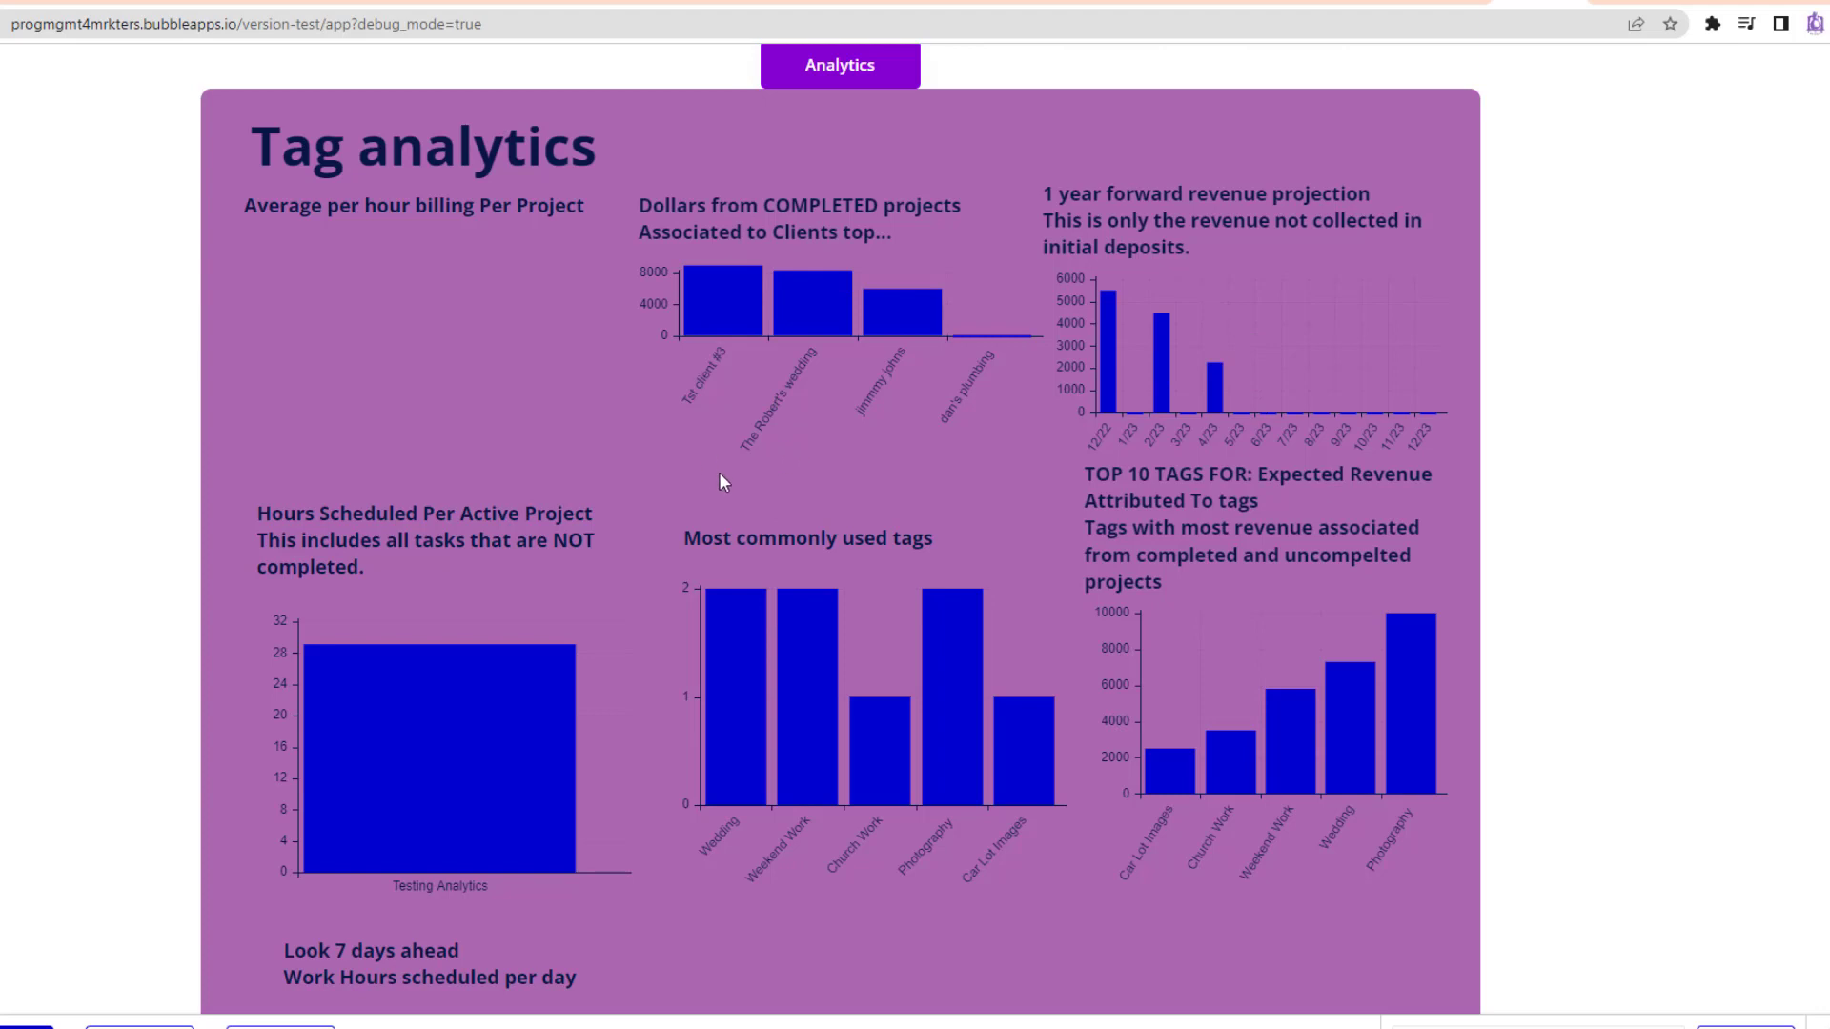
mouse_move(1163, 354)
- Show the Project records in App data and select the five Amount Remaining values
key(ctrl+Tab)
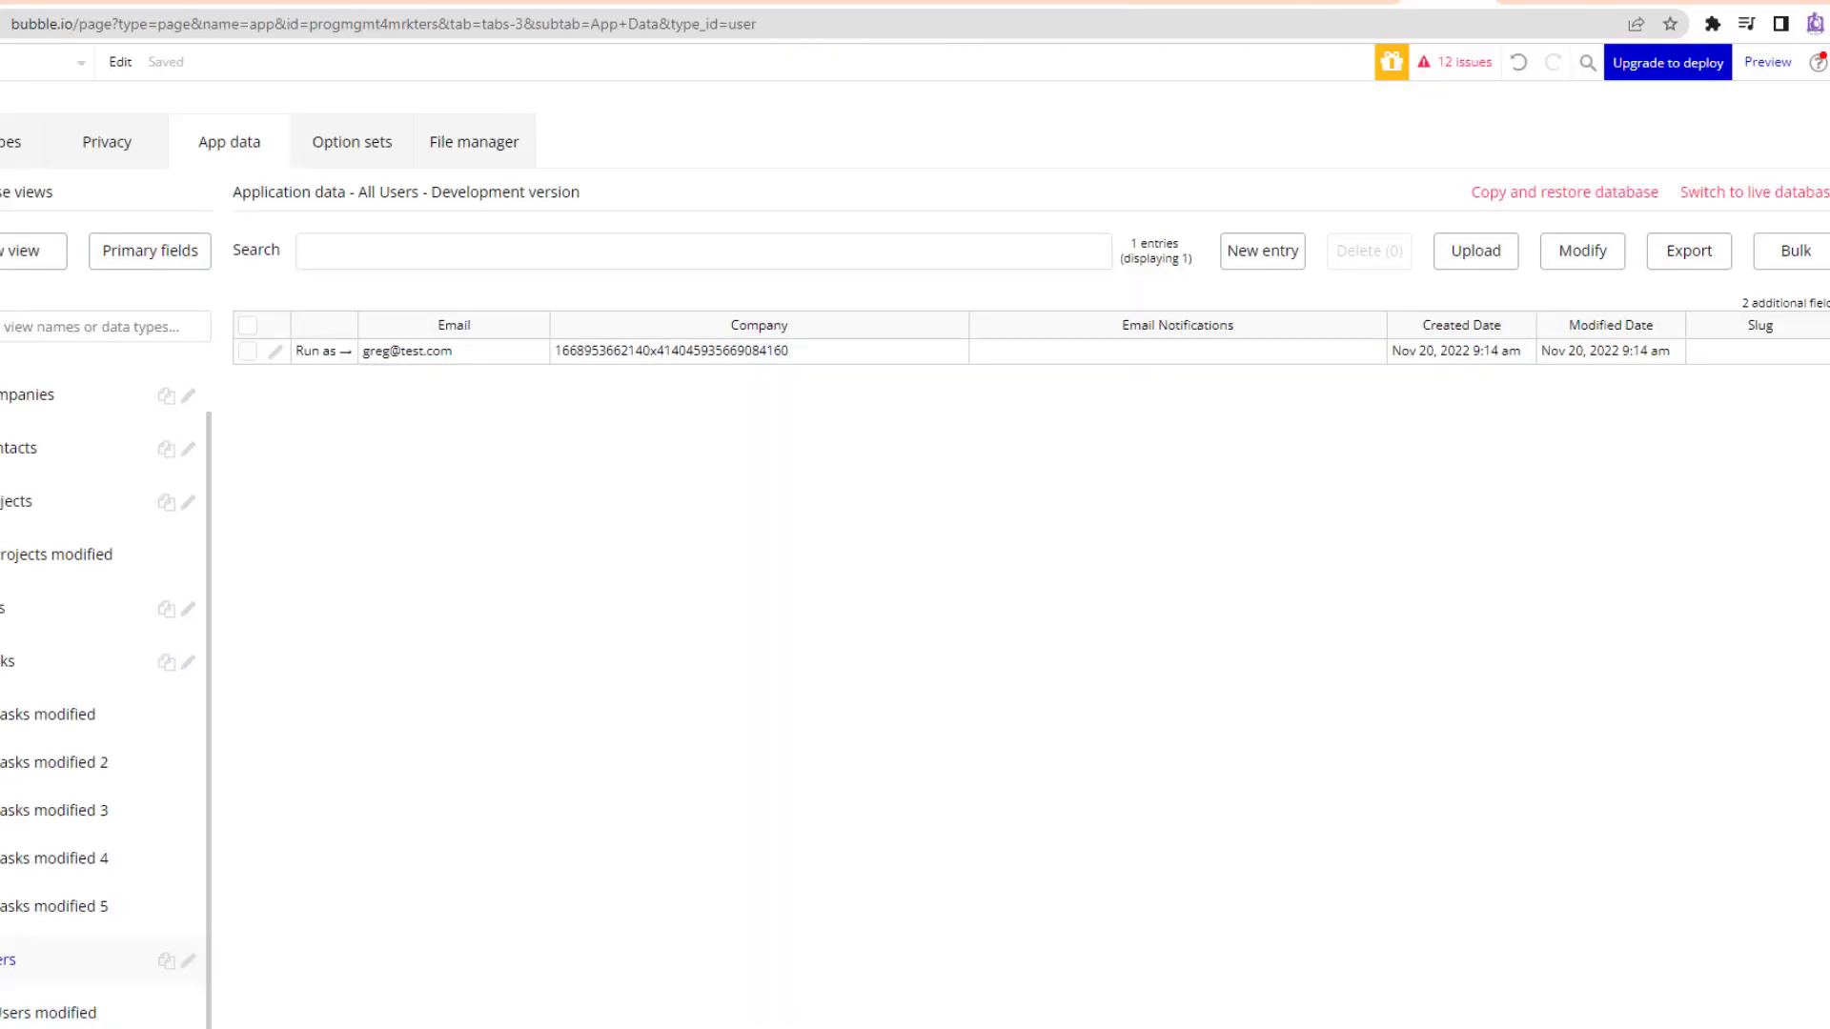
click(4, 524)
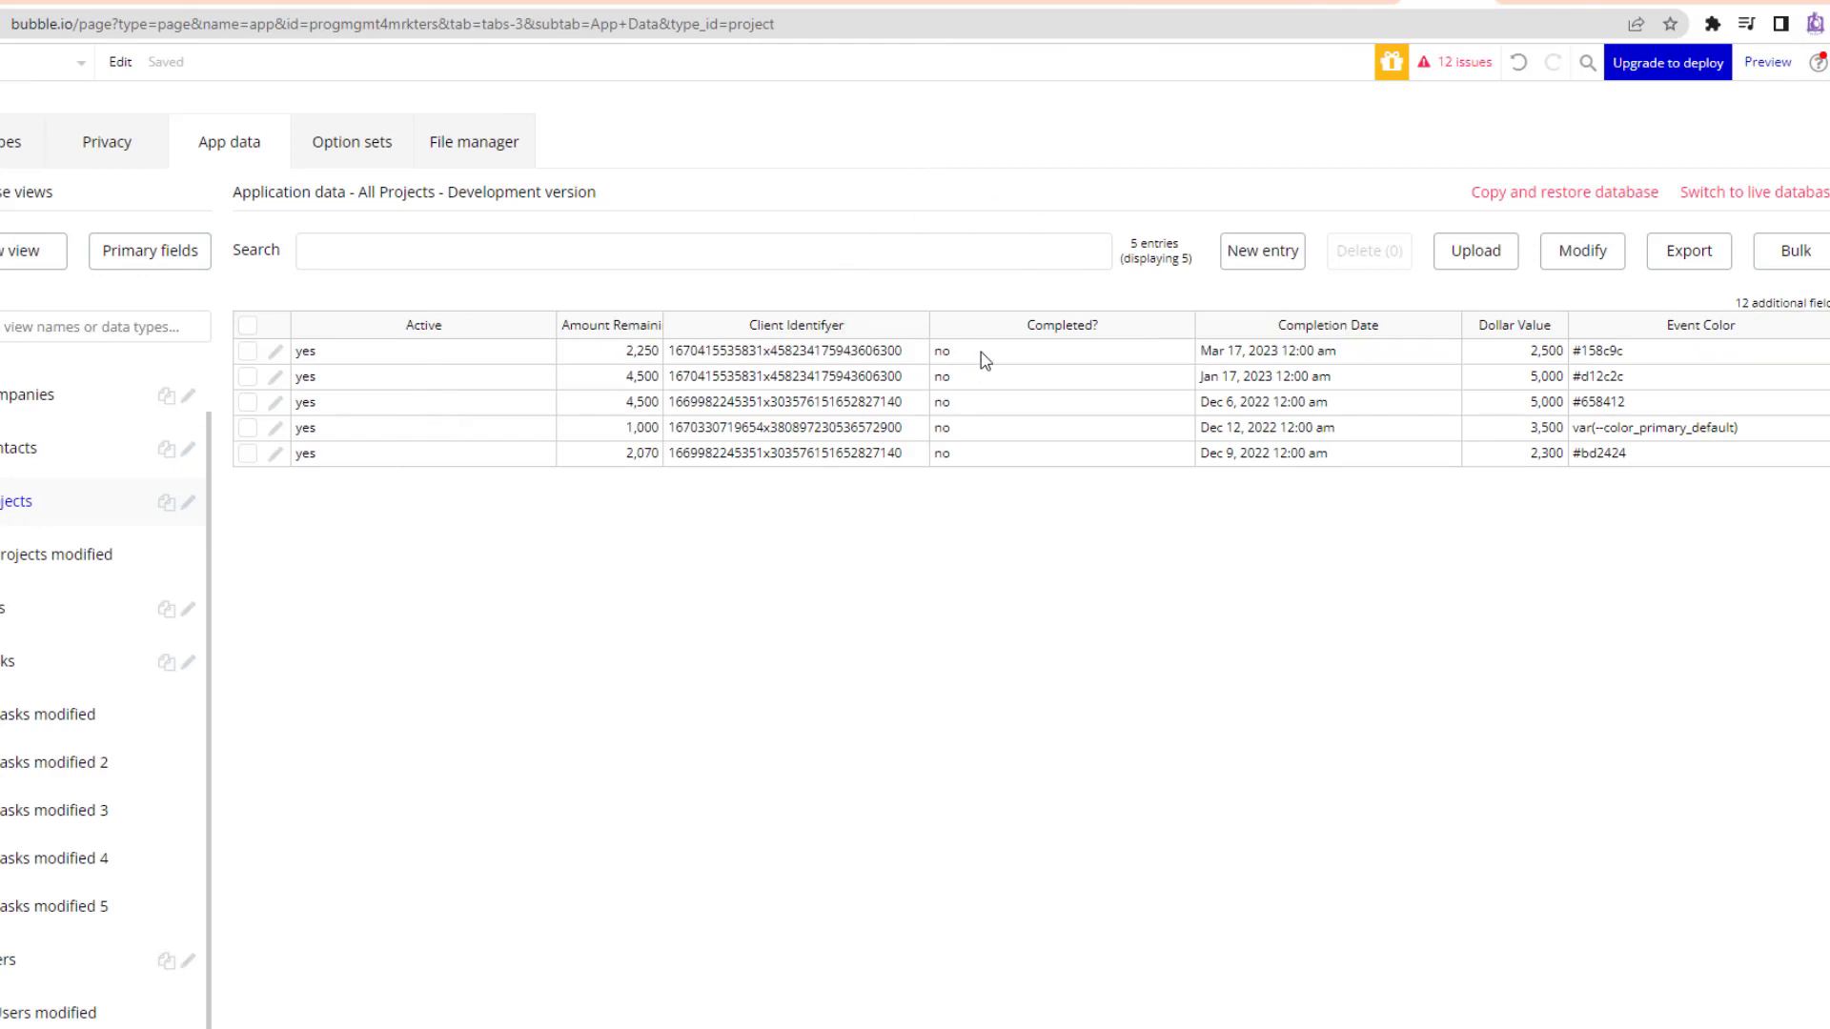
drag(606, 353, 646, 462)
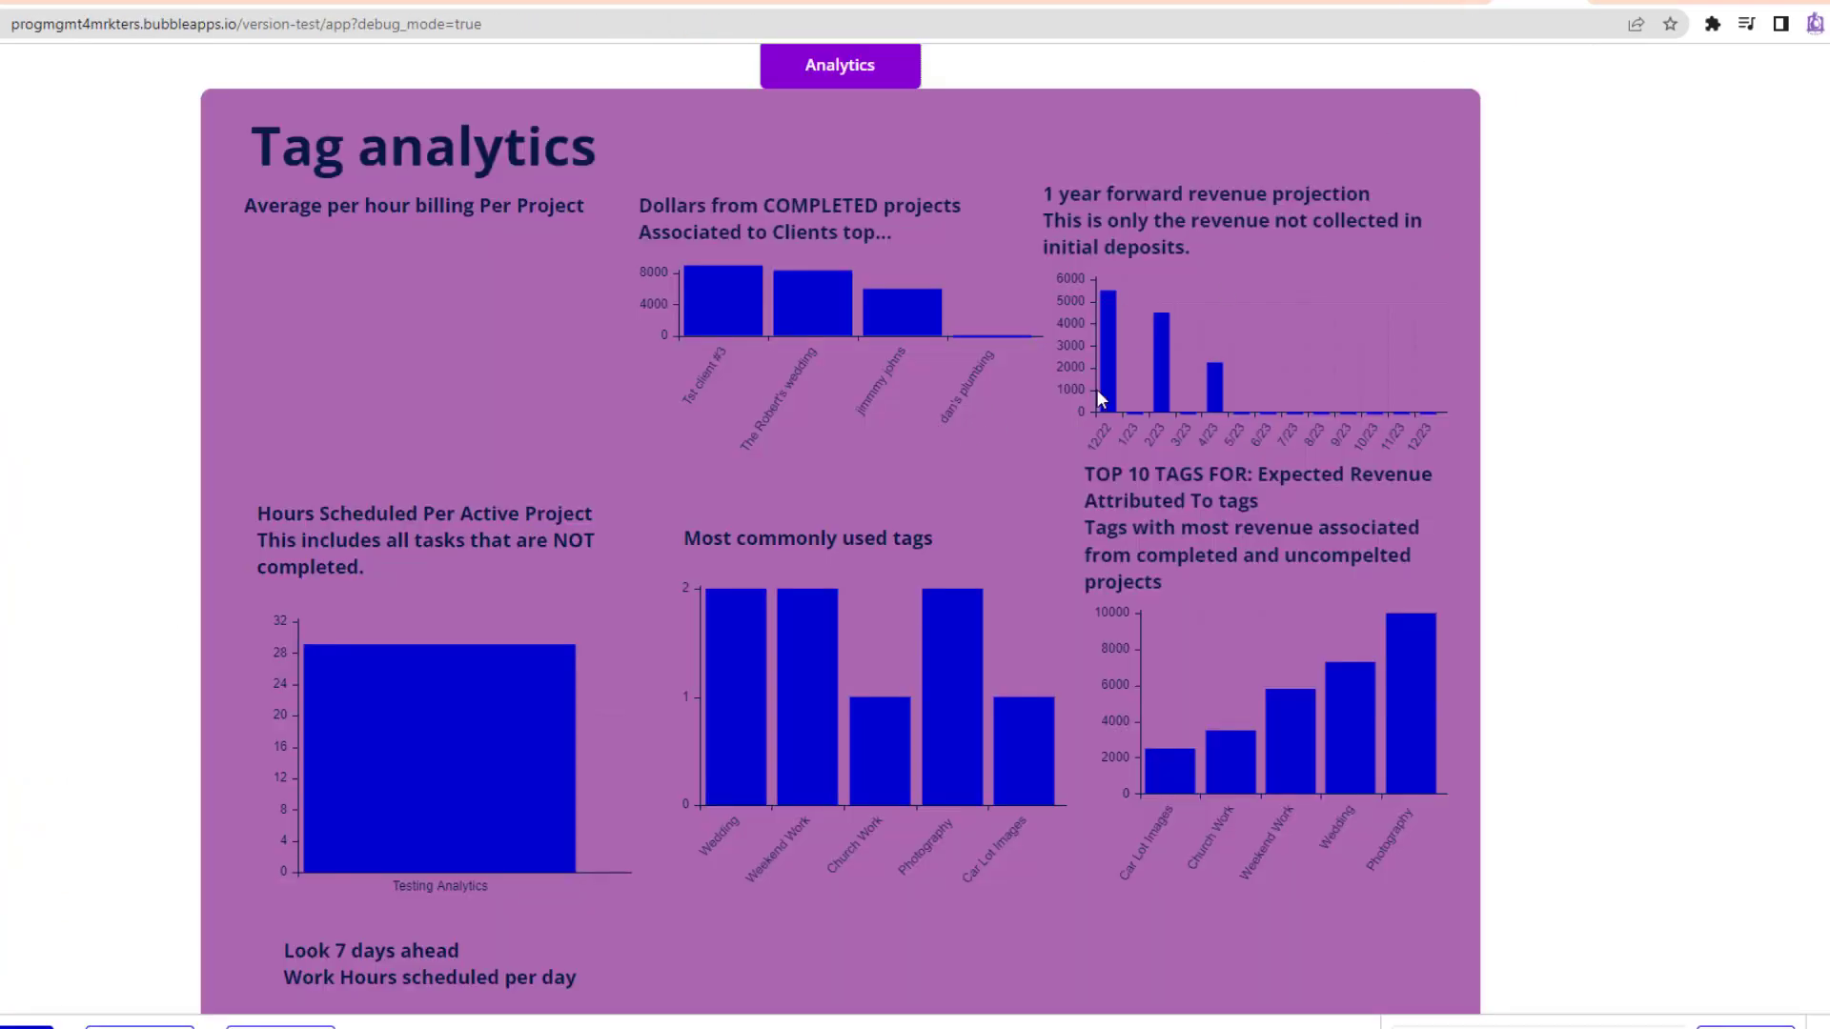
mouse_move(1111, 377)
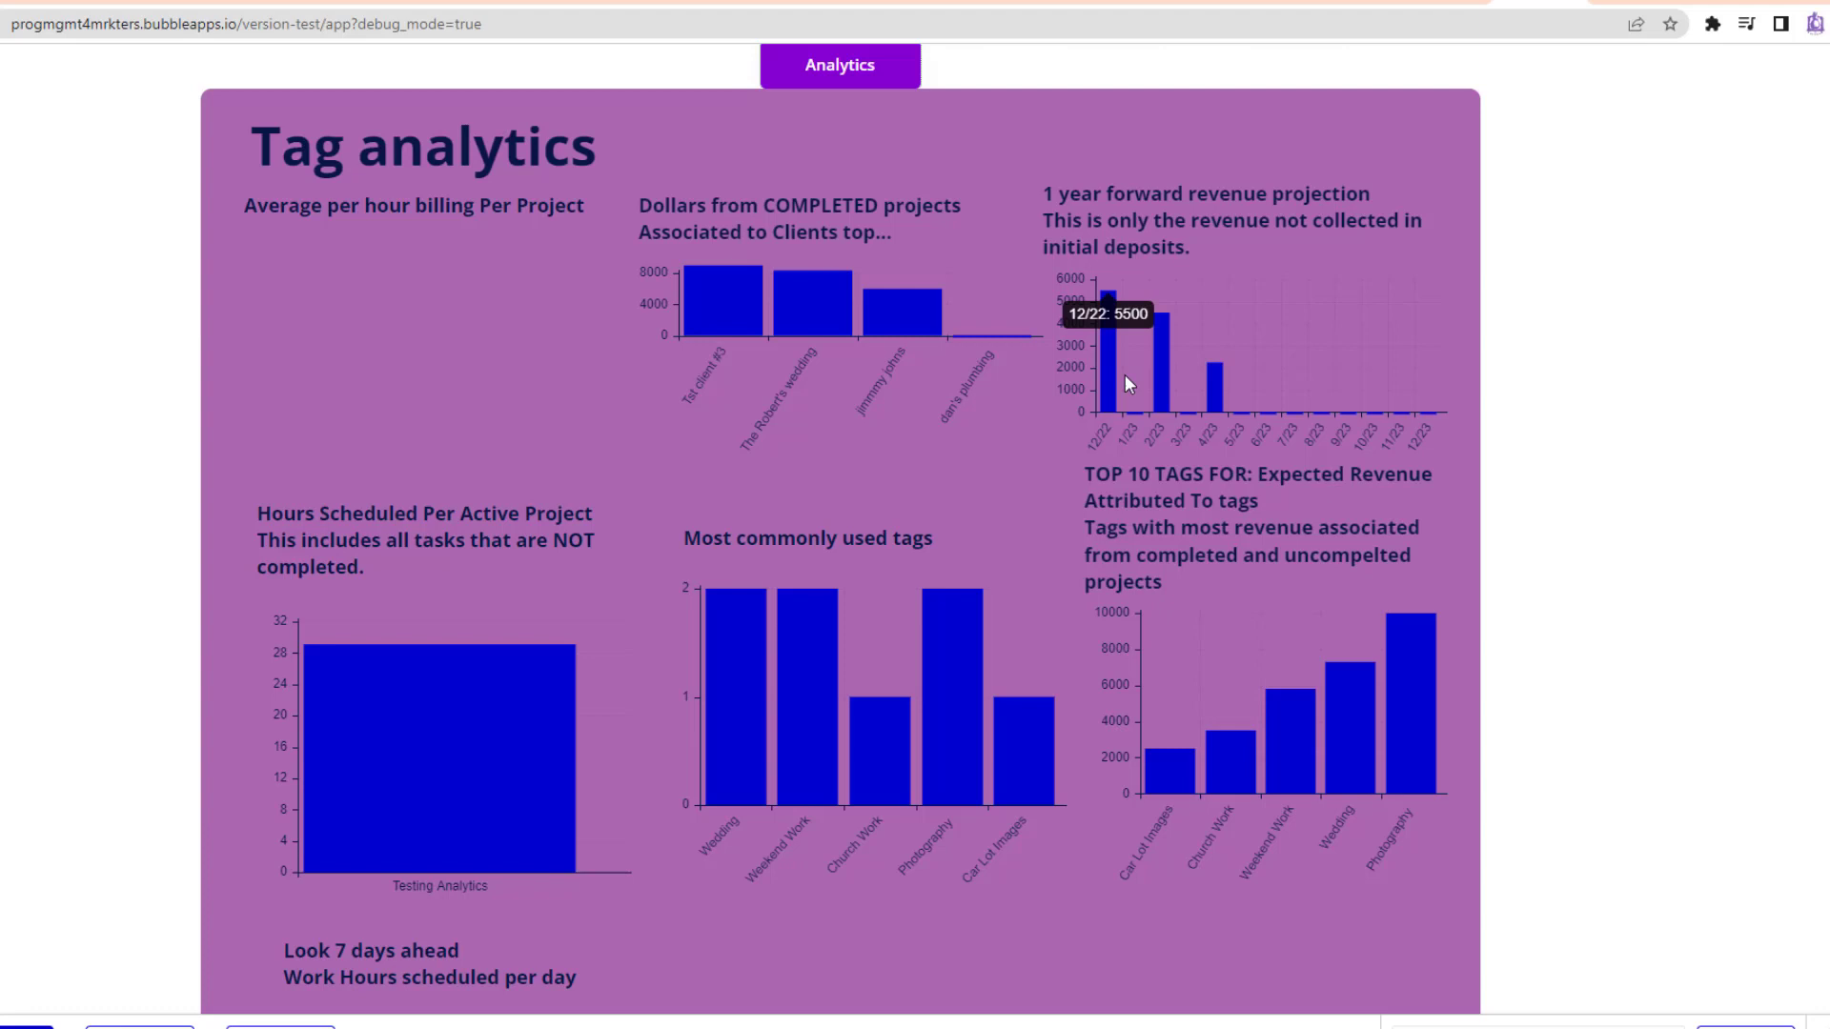
mouse_move(1171, 370)
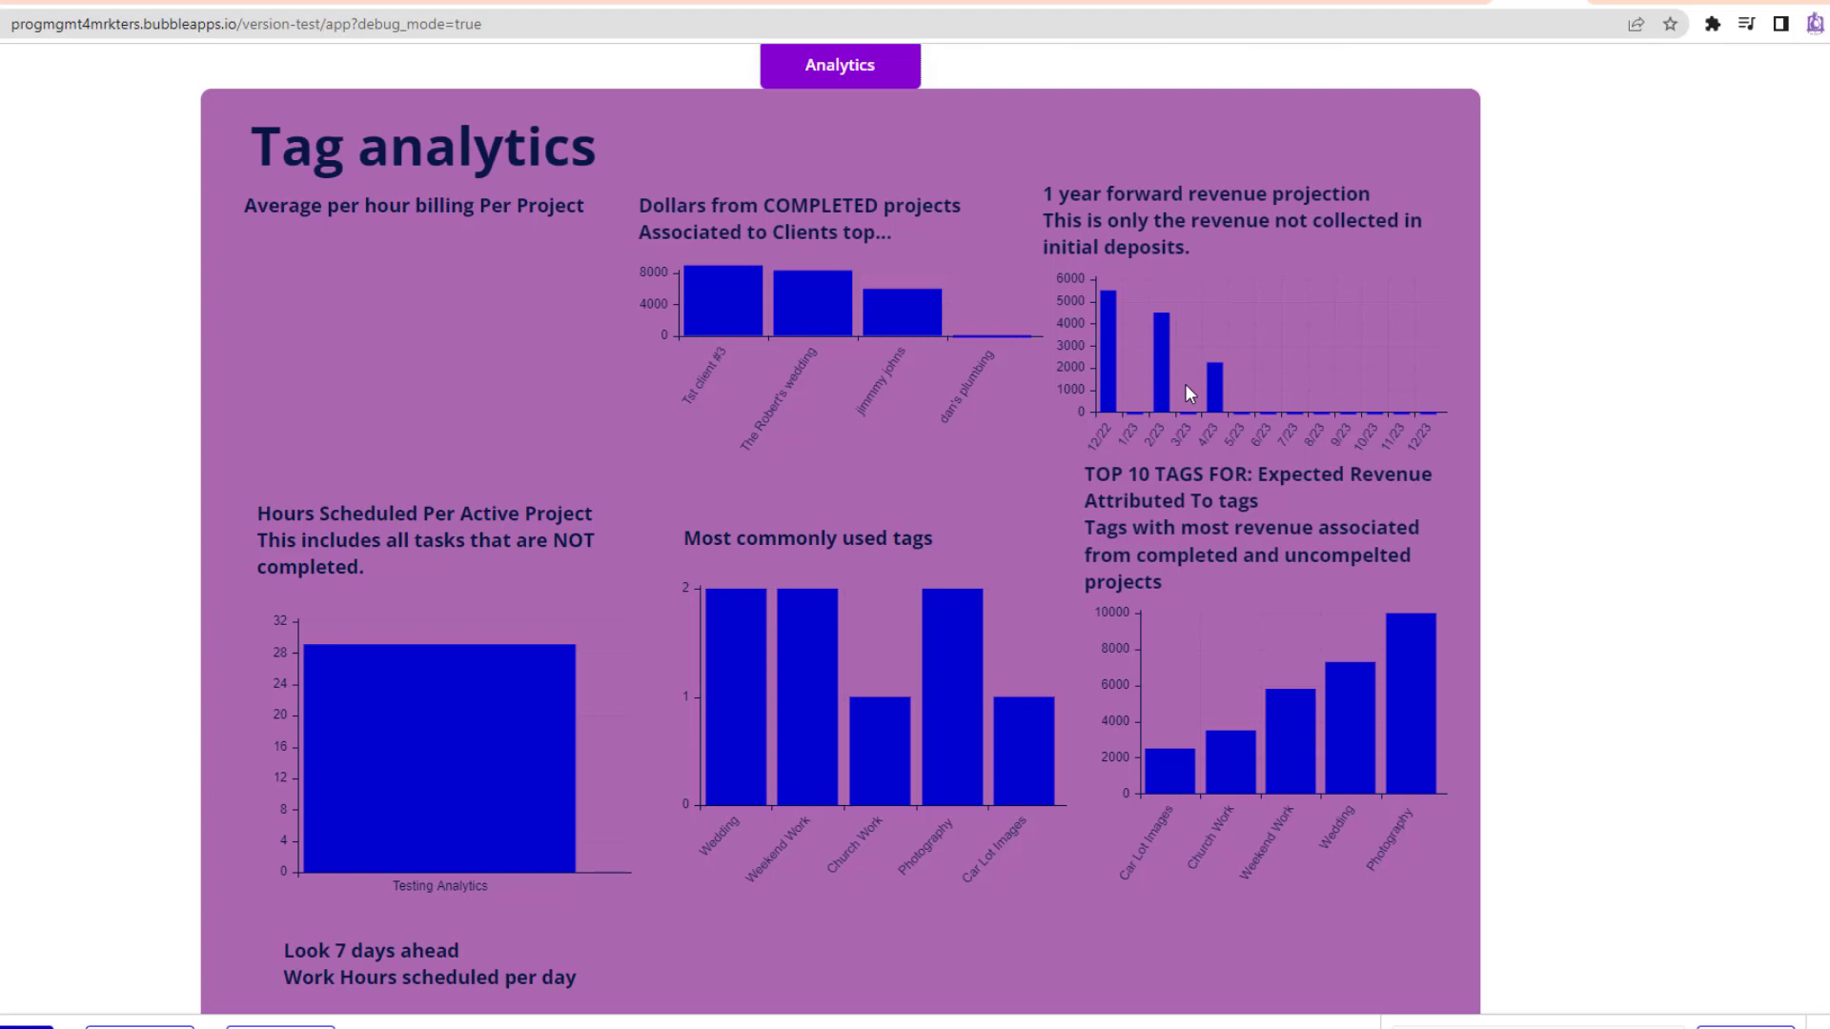
- Switch between the editor and preview tabs, ending on the editor's five Project records
click(1405, 2)
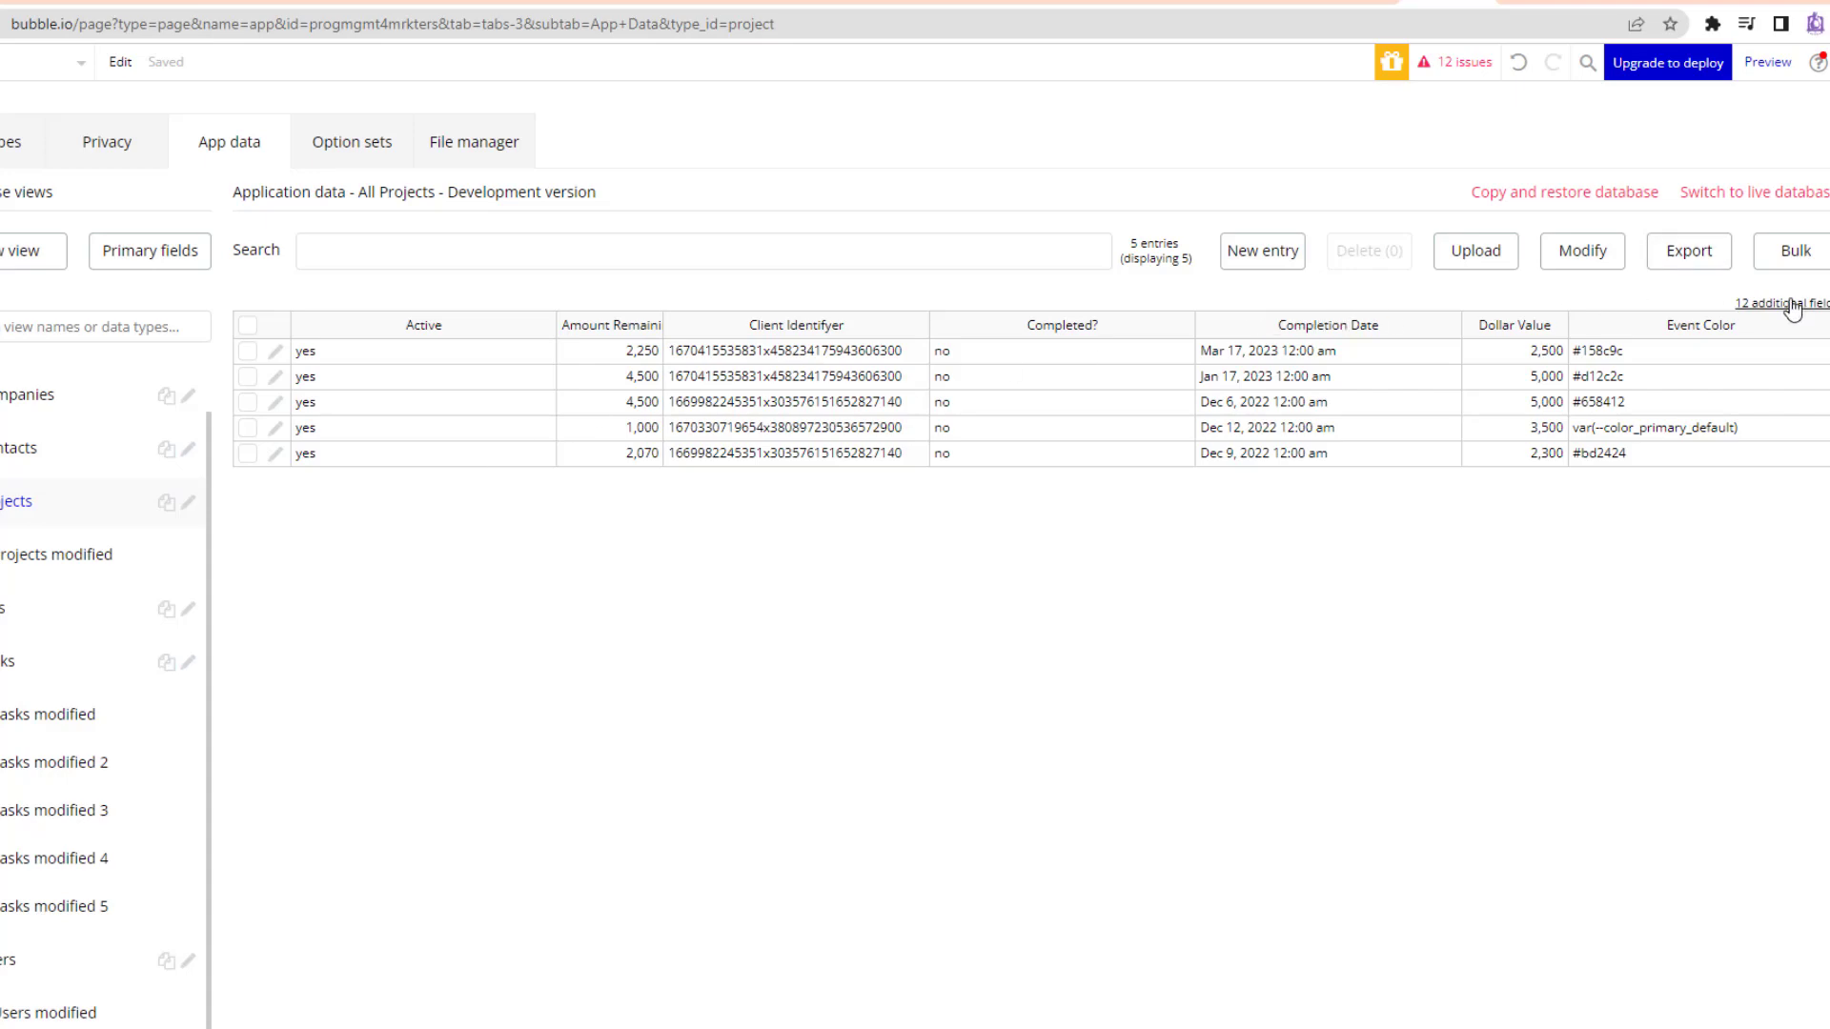
click(1525, 3)
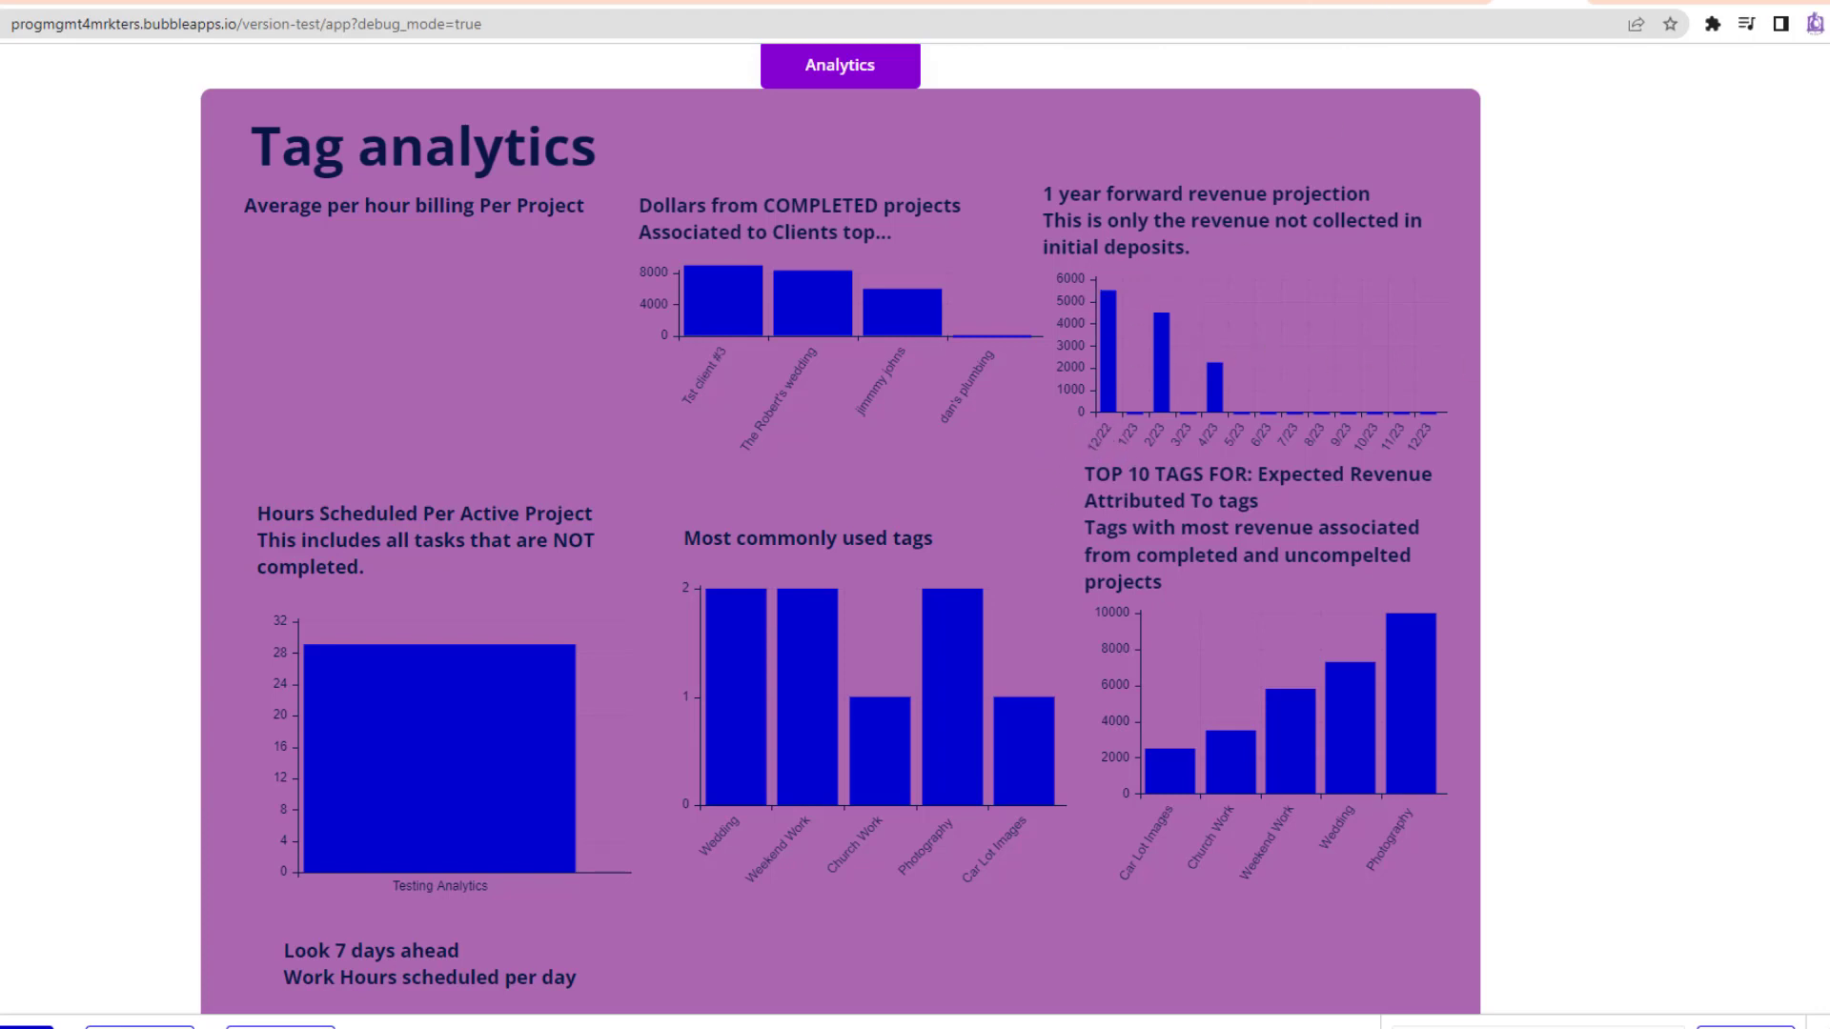
key(ctrl+Tab)
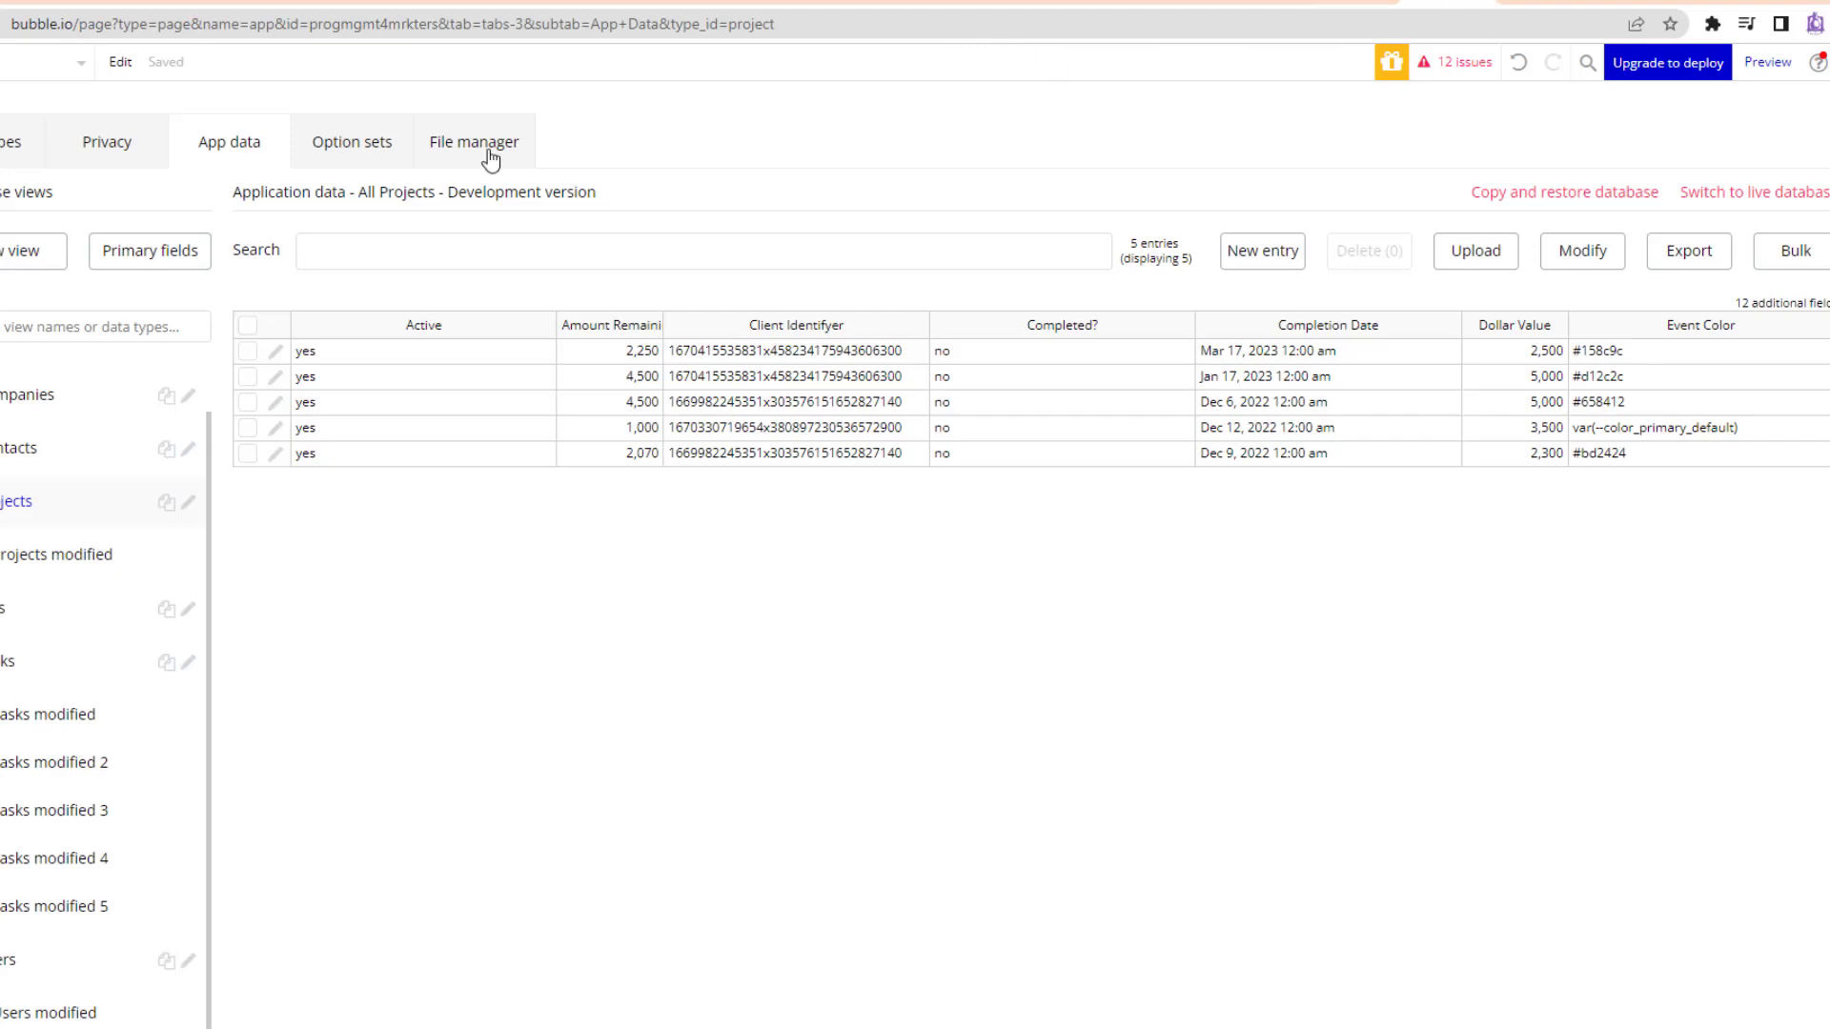
- Inspect the Project type's Initial Deposit, Expected project paid date and Amount Remaining fields
click(26, 153)
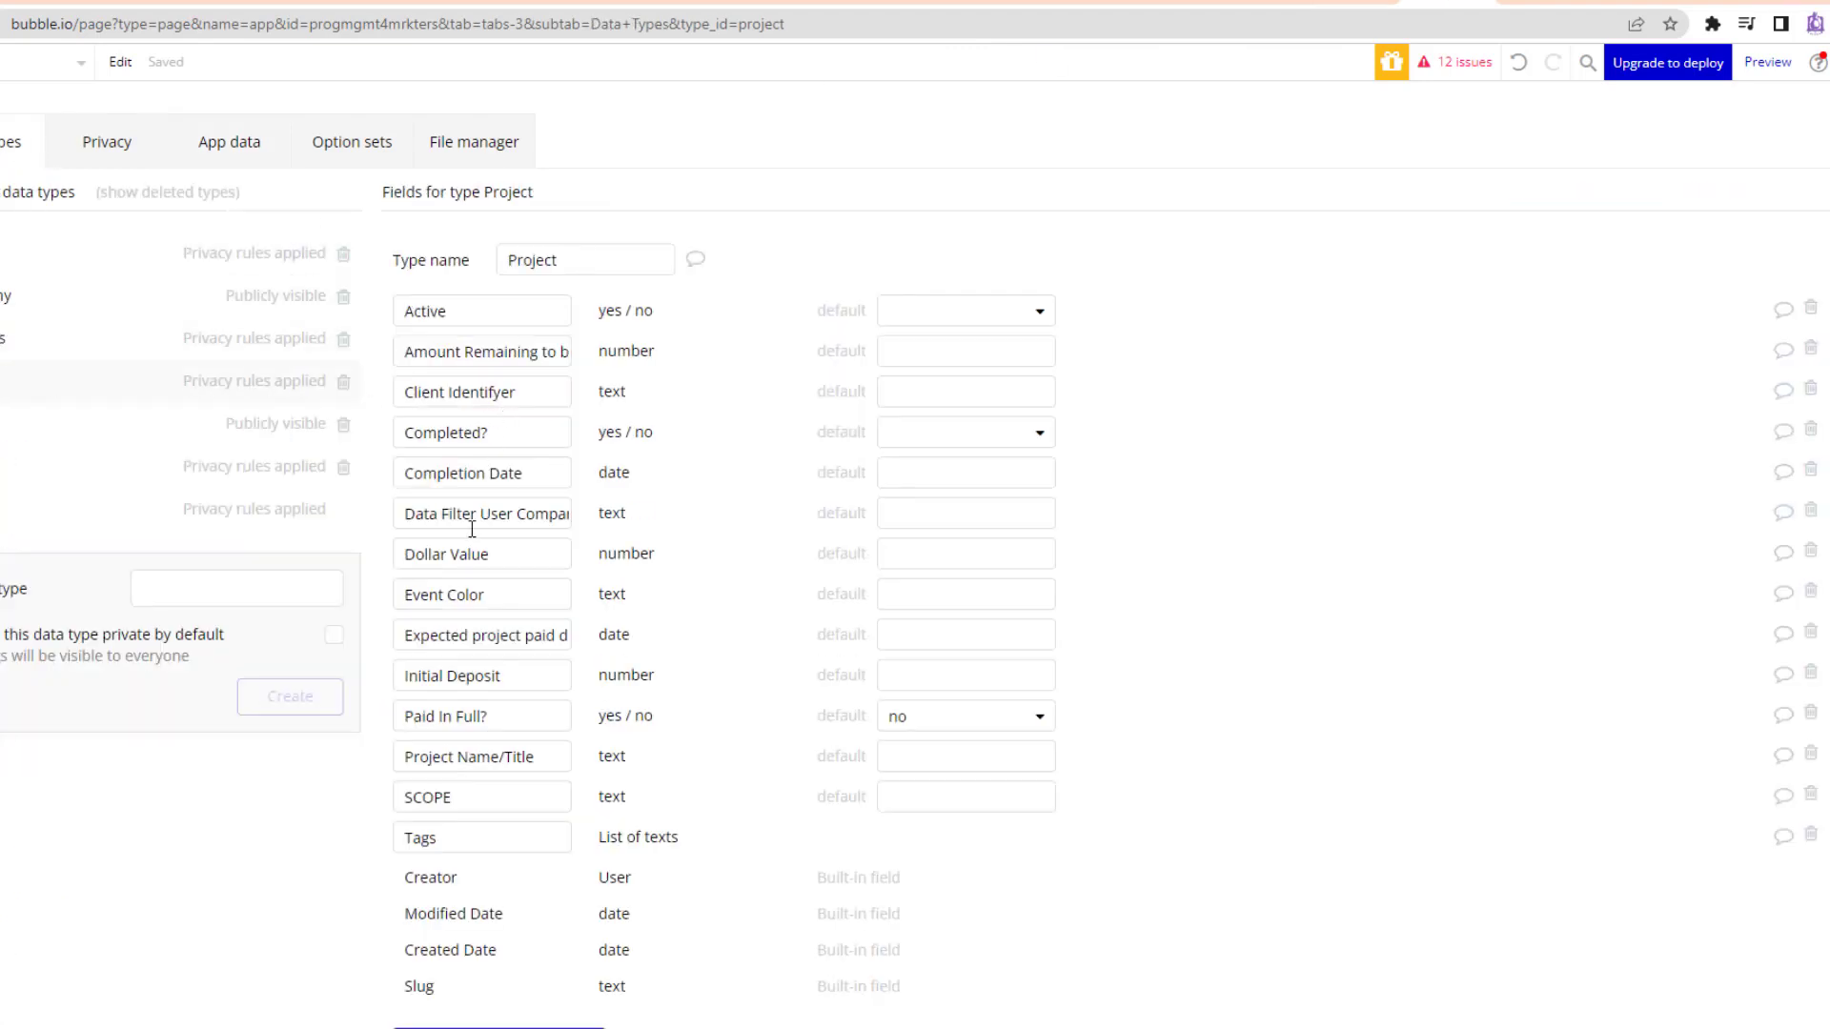
scroll(483, 524, down, 1)
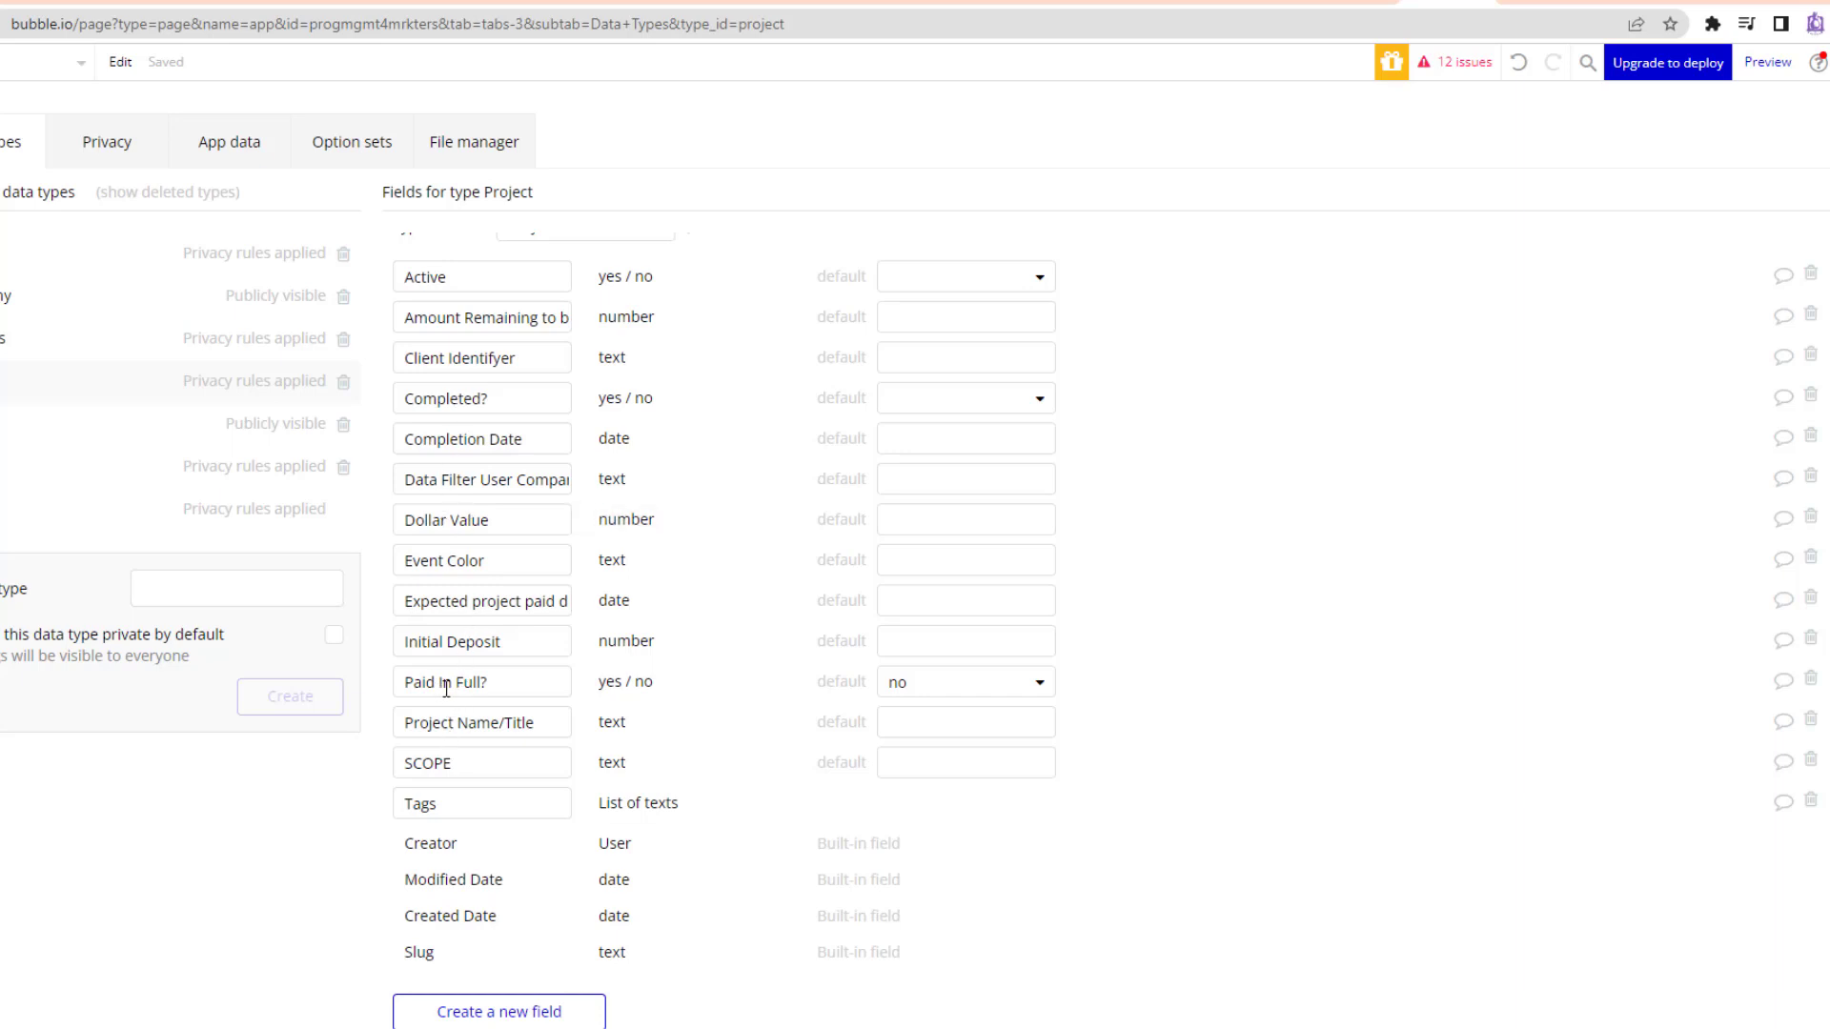
triple_click(467, 641)
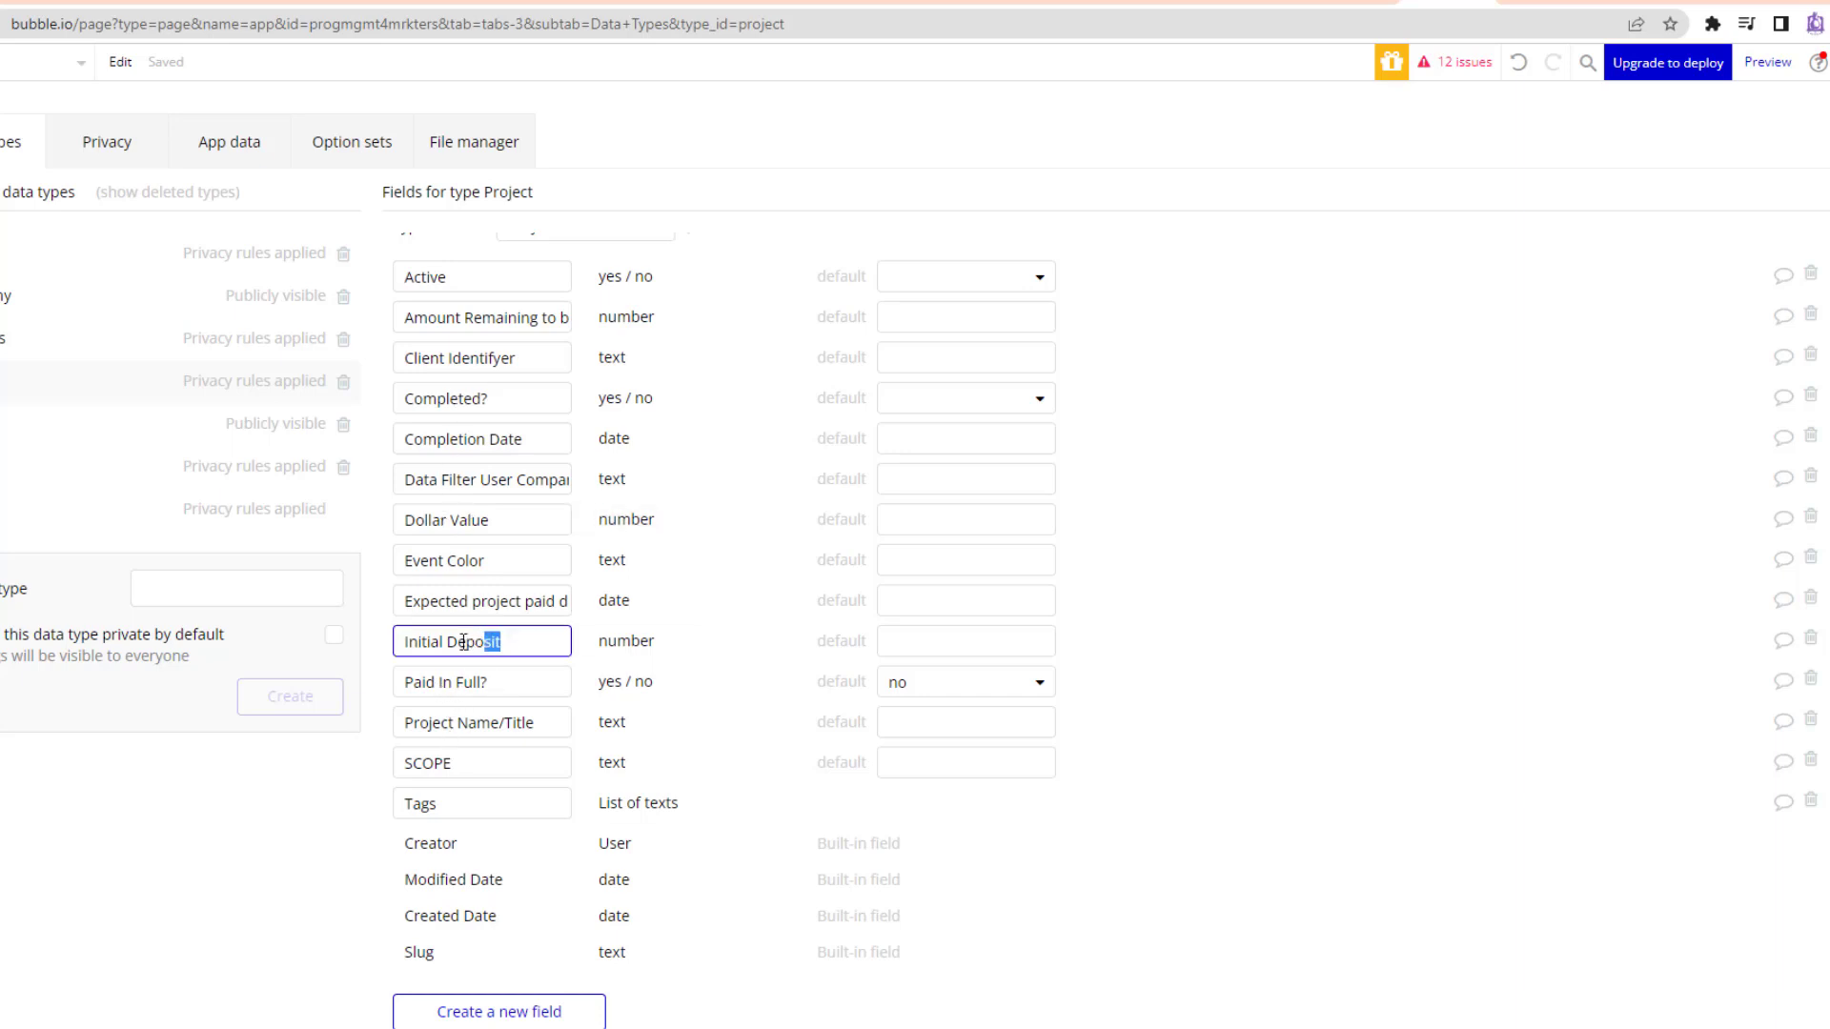
triple_click(501, 591)
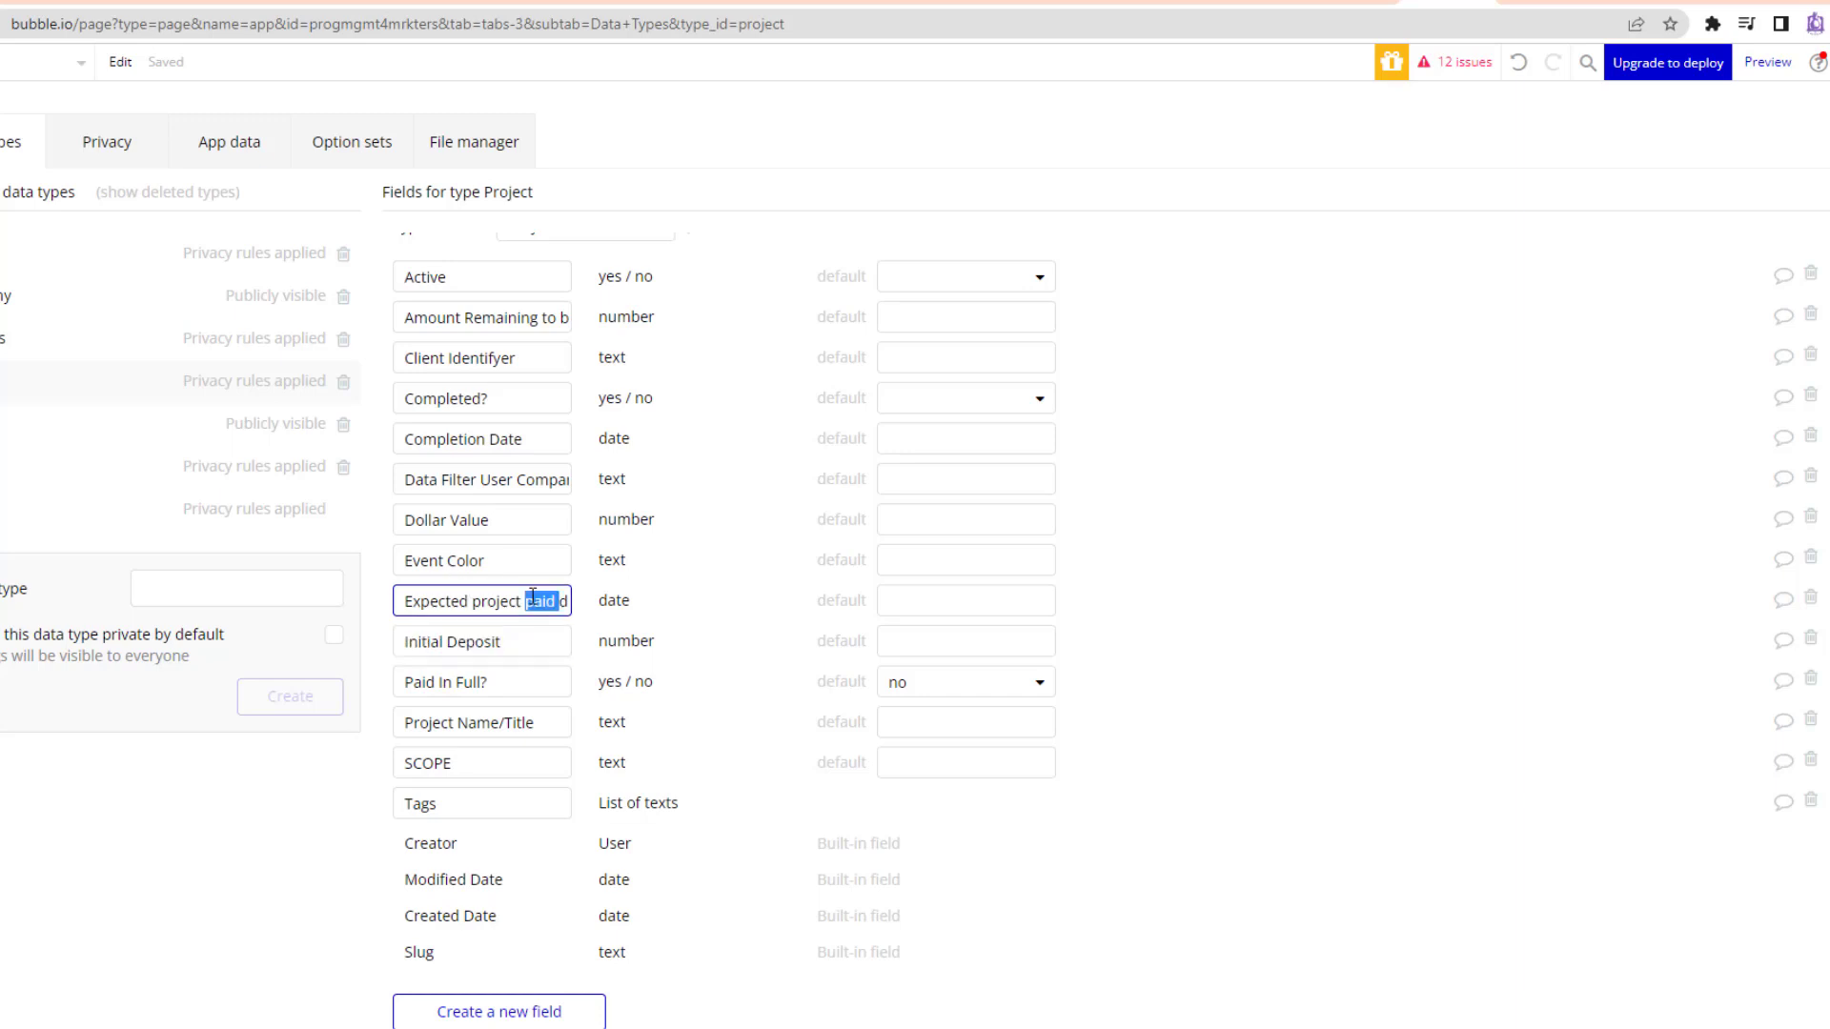
click(719, 605)
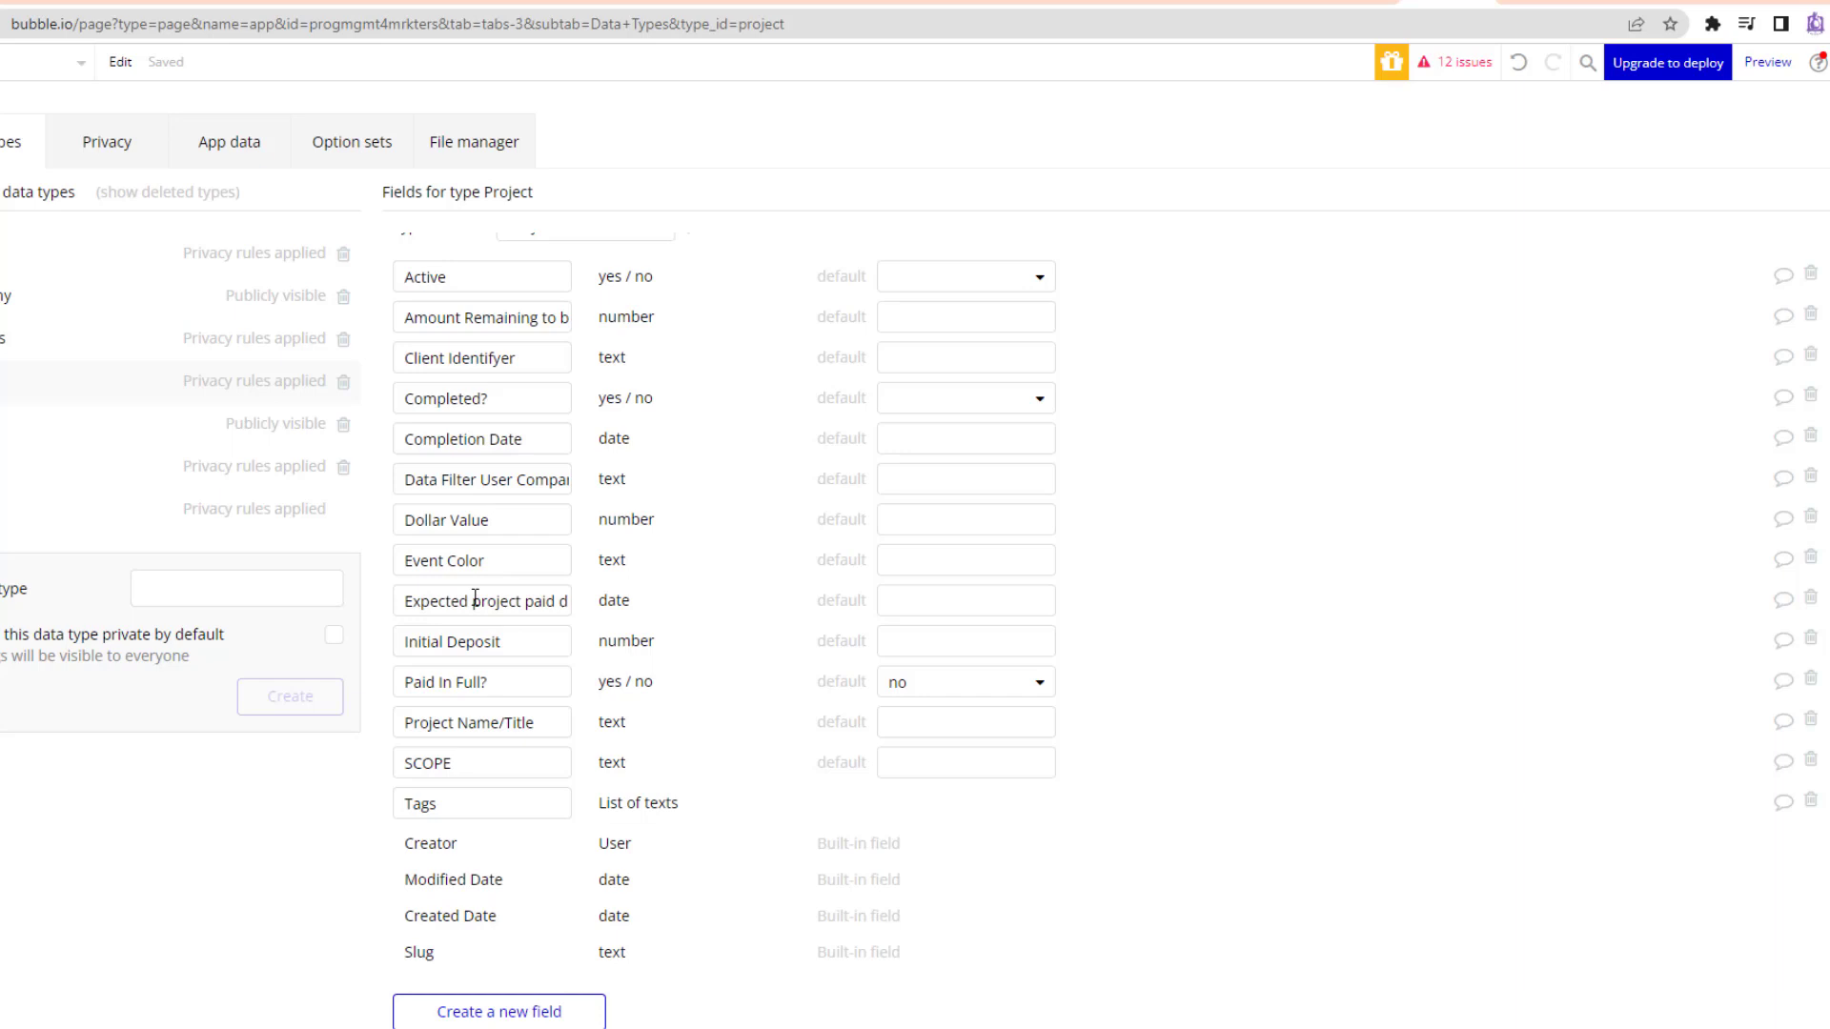
triple_click(486, 312)
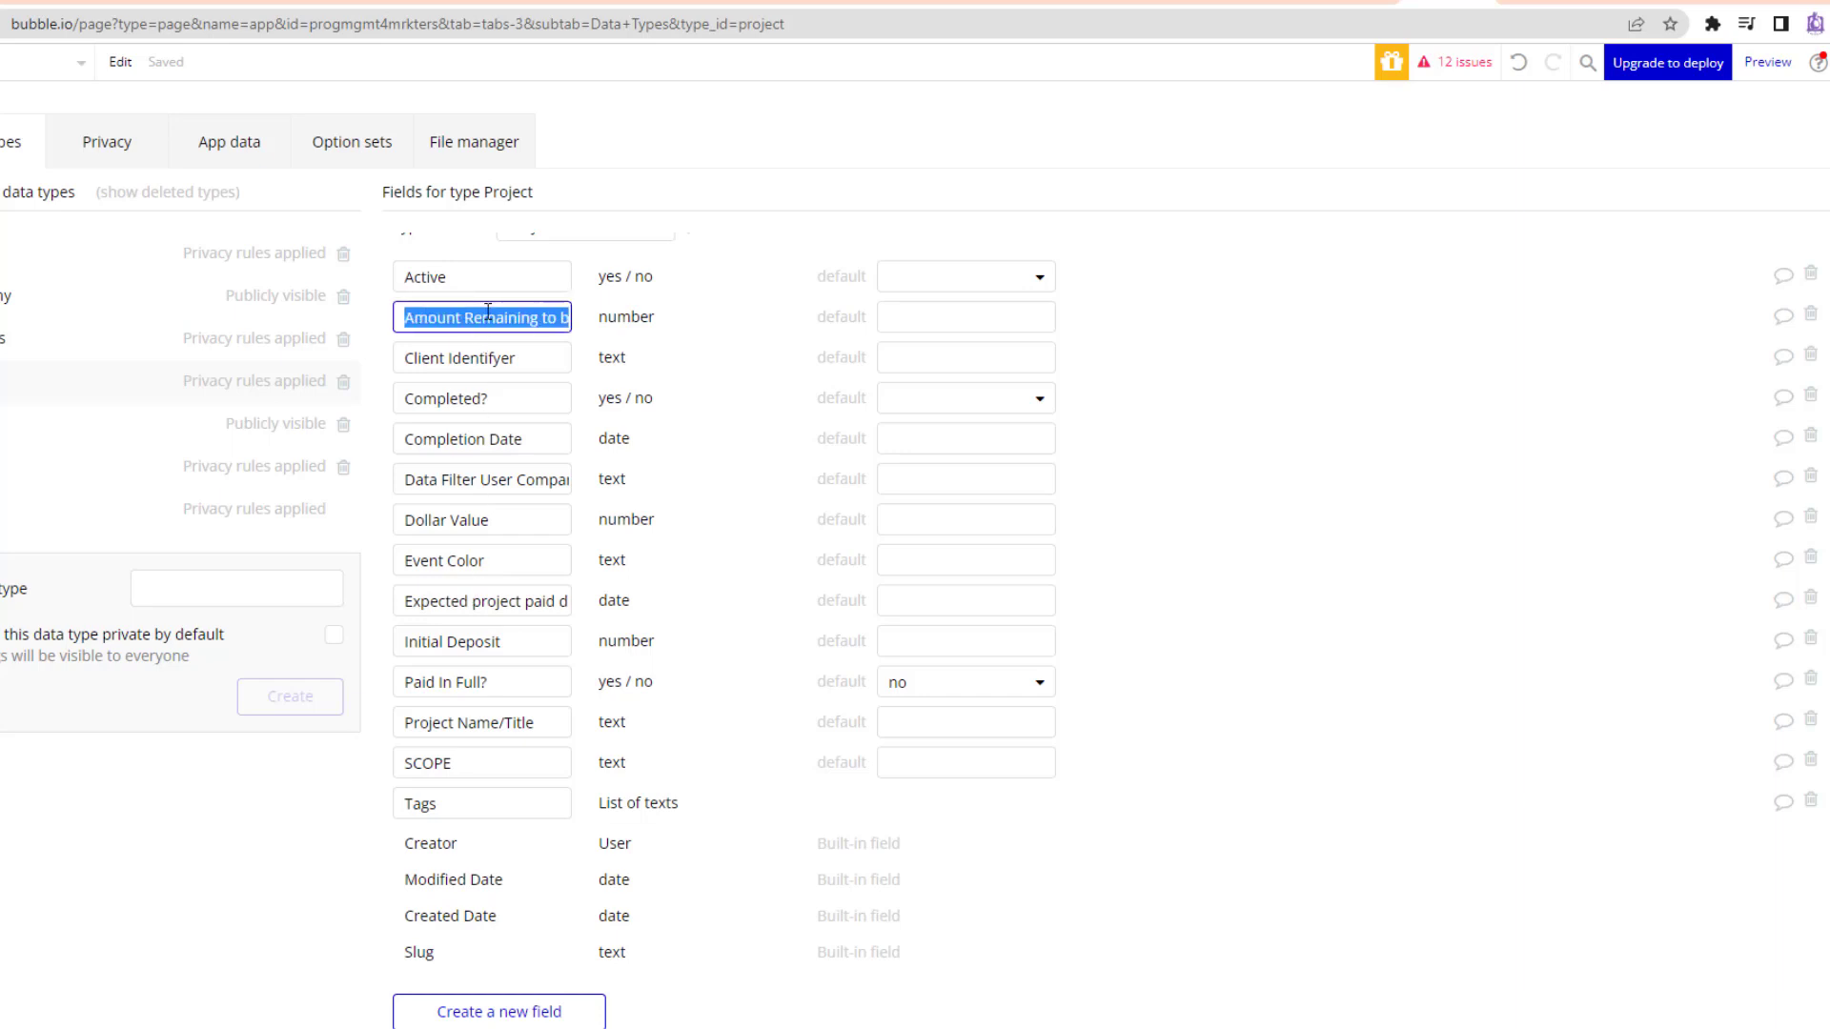
drag(507, 317, 678, 324)
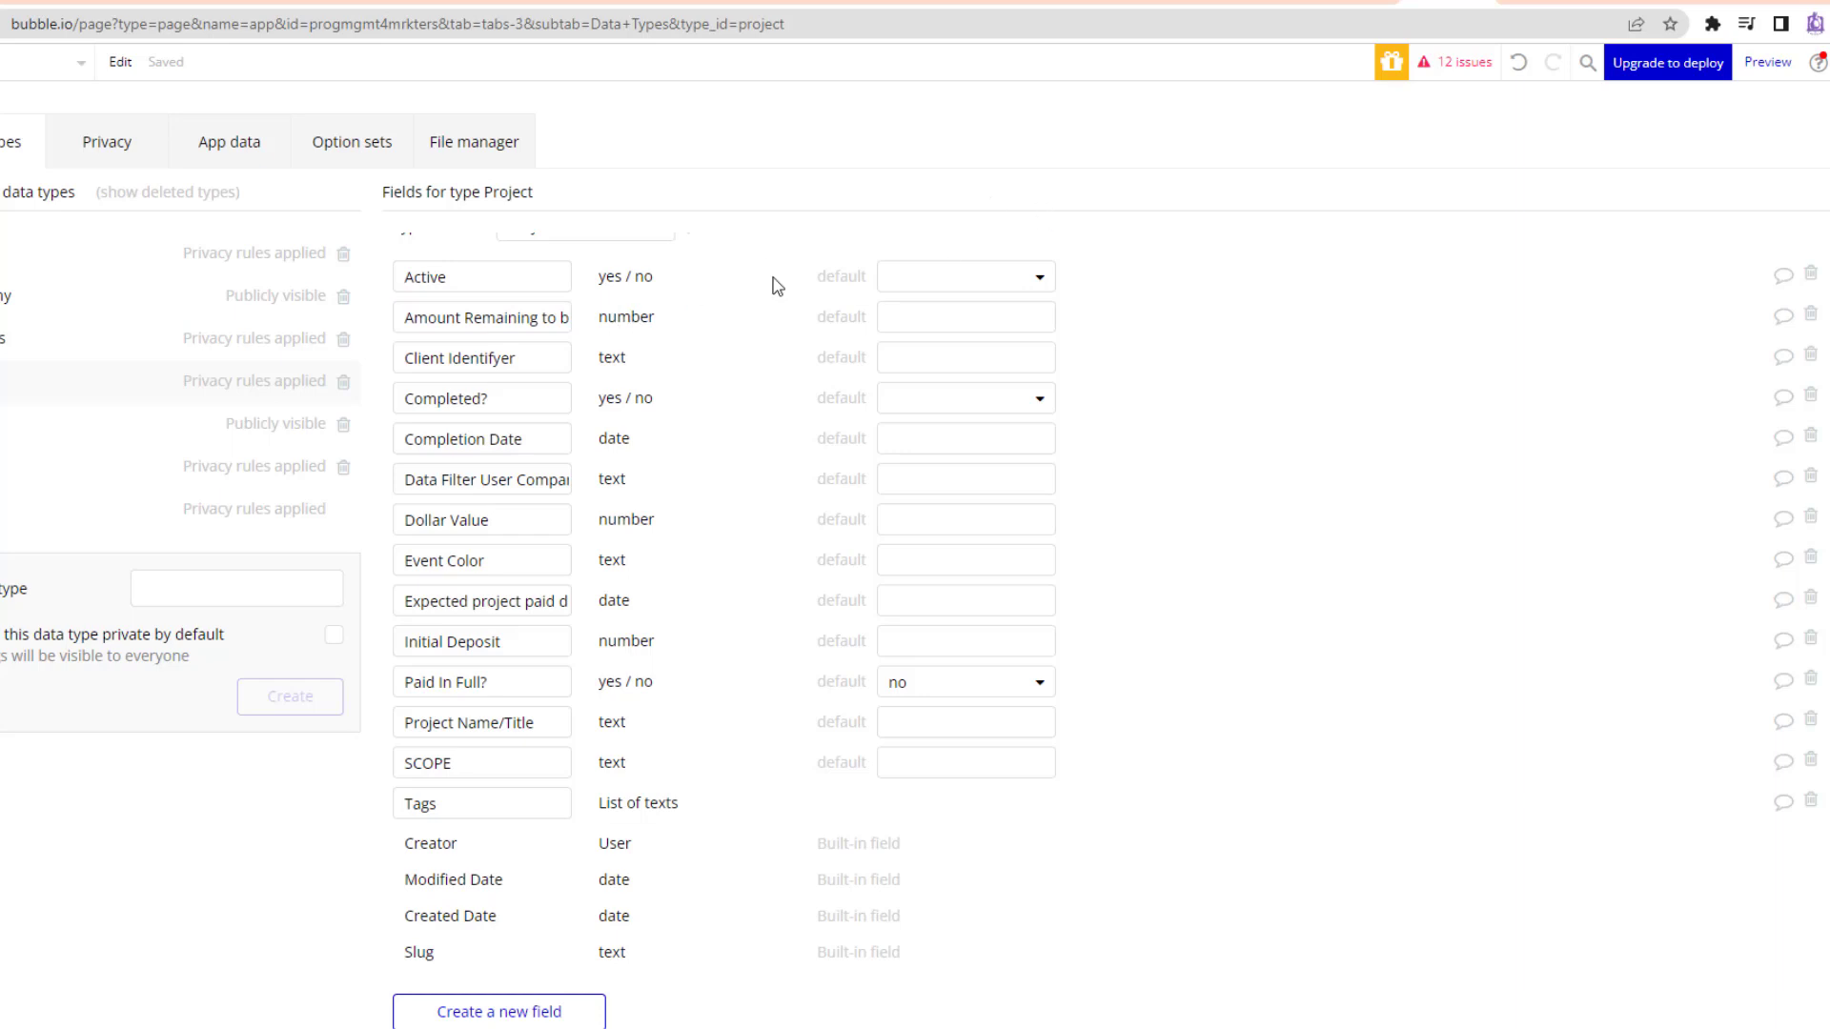
click(1545, 4)
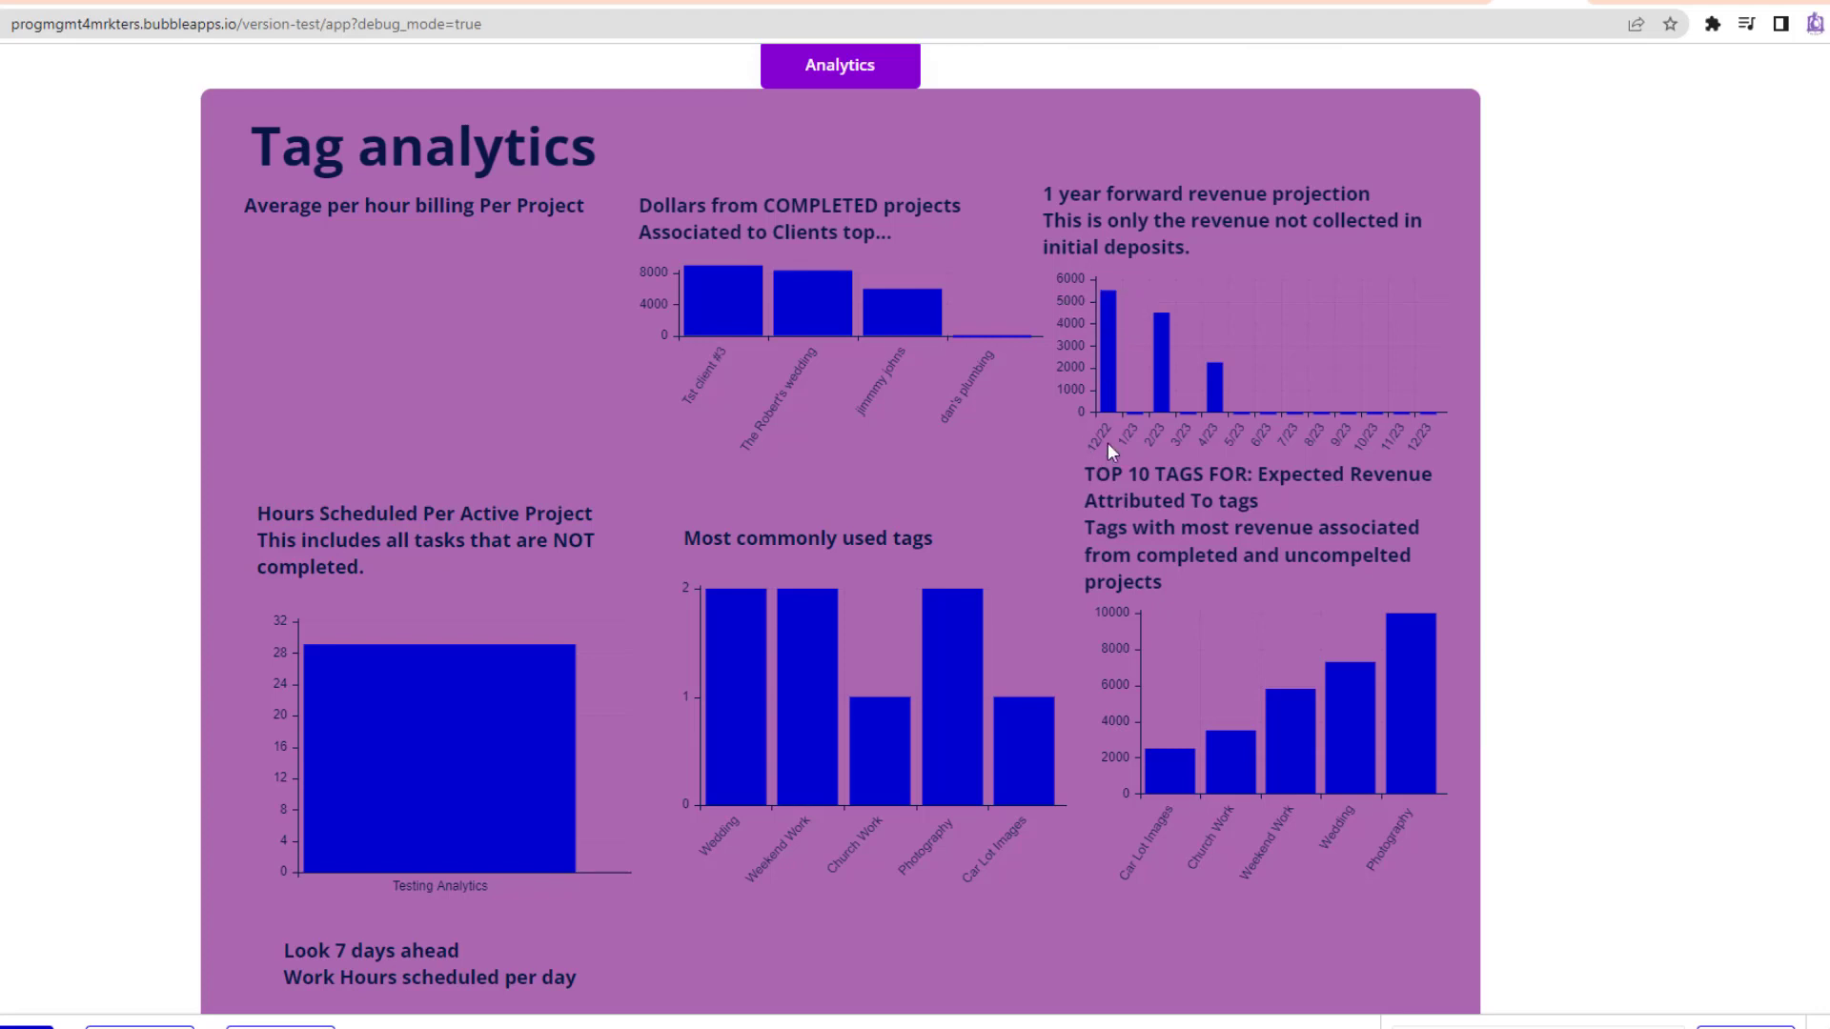
- Read the revenue projection bar values, such as 4/23: 2250, then return to the editor
mouse_move(1115, 383)
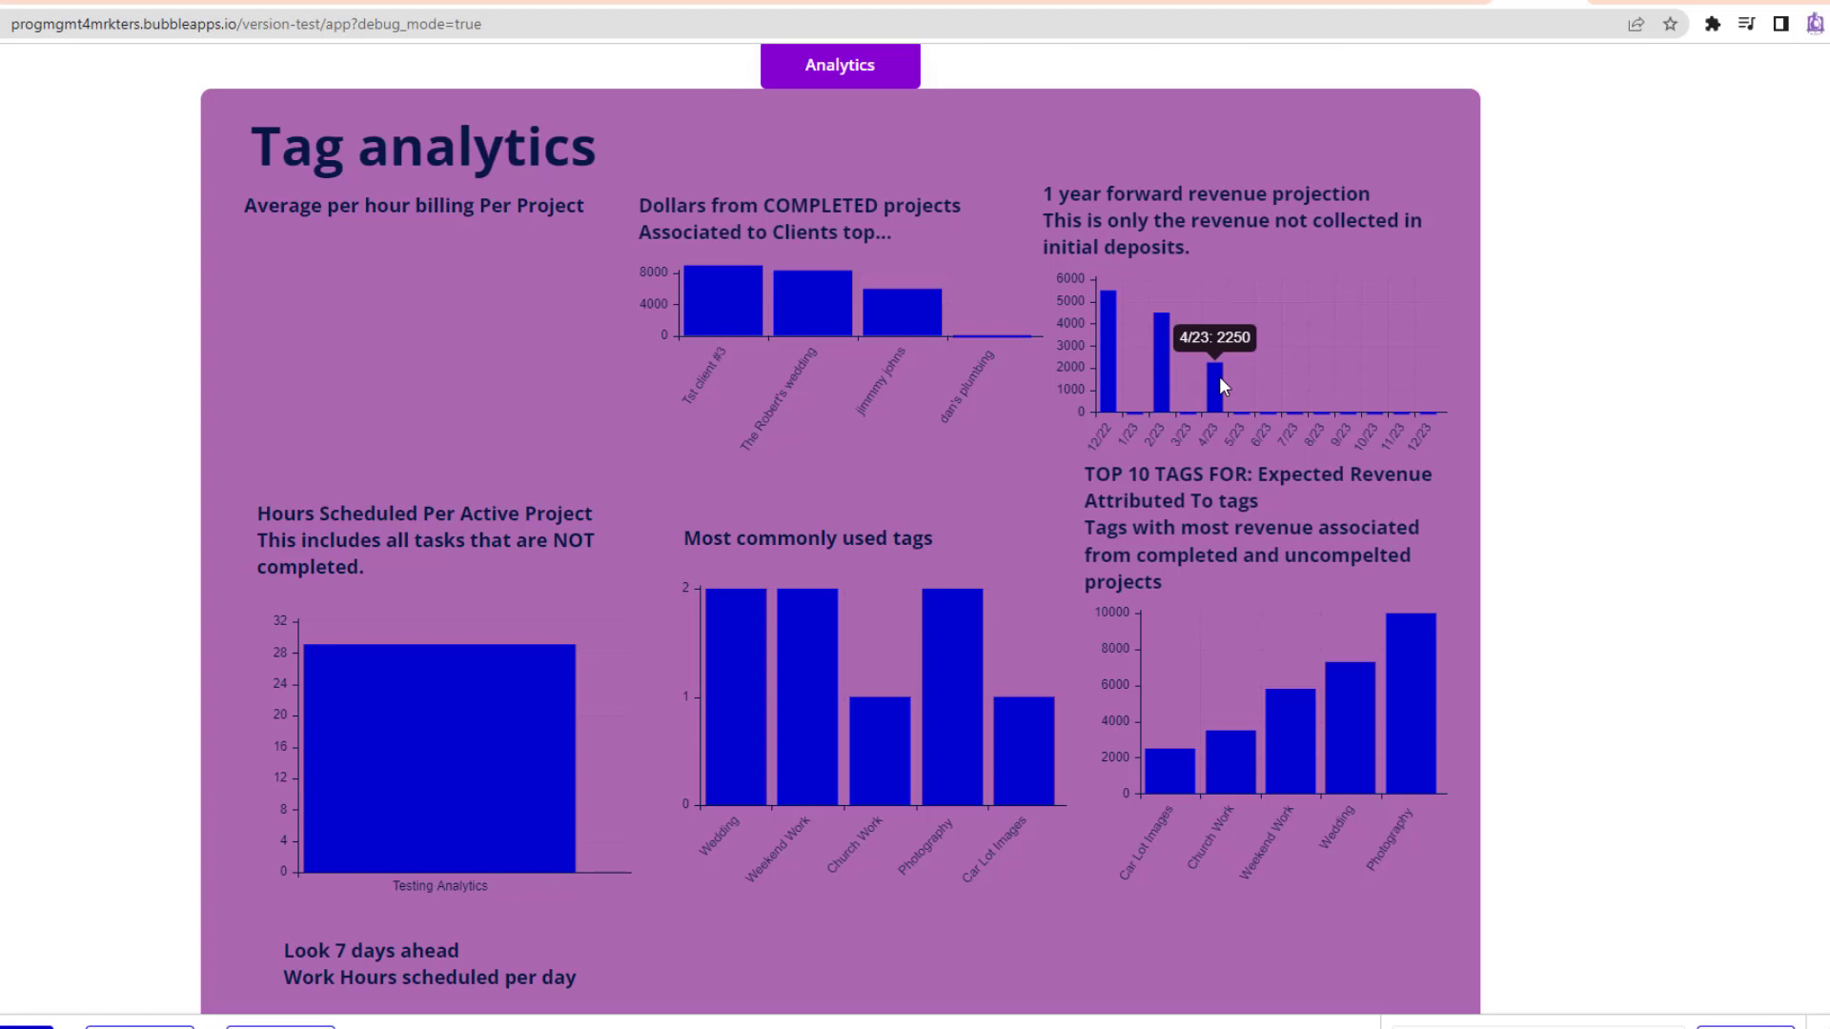
key(ctrl+shift+Tab)
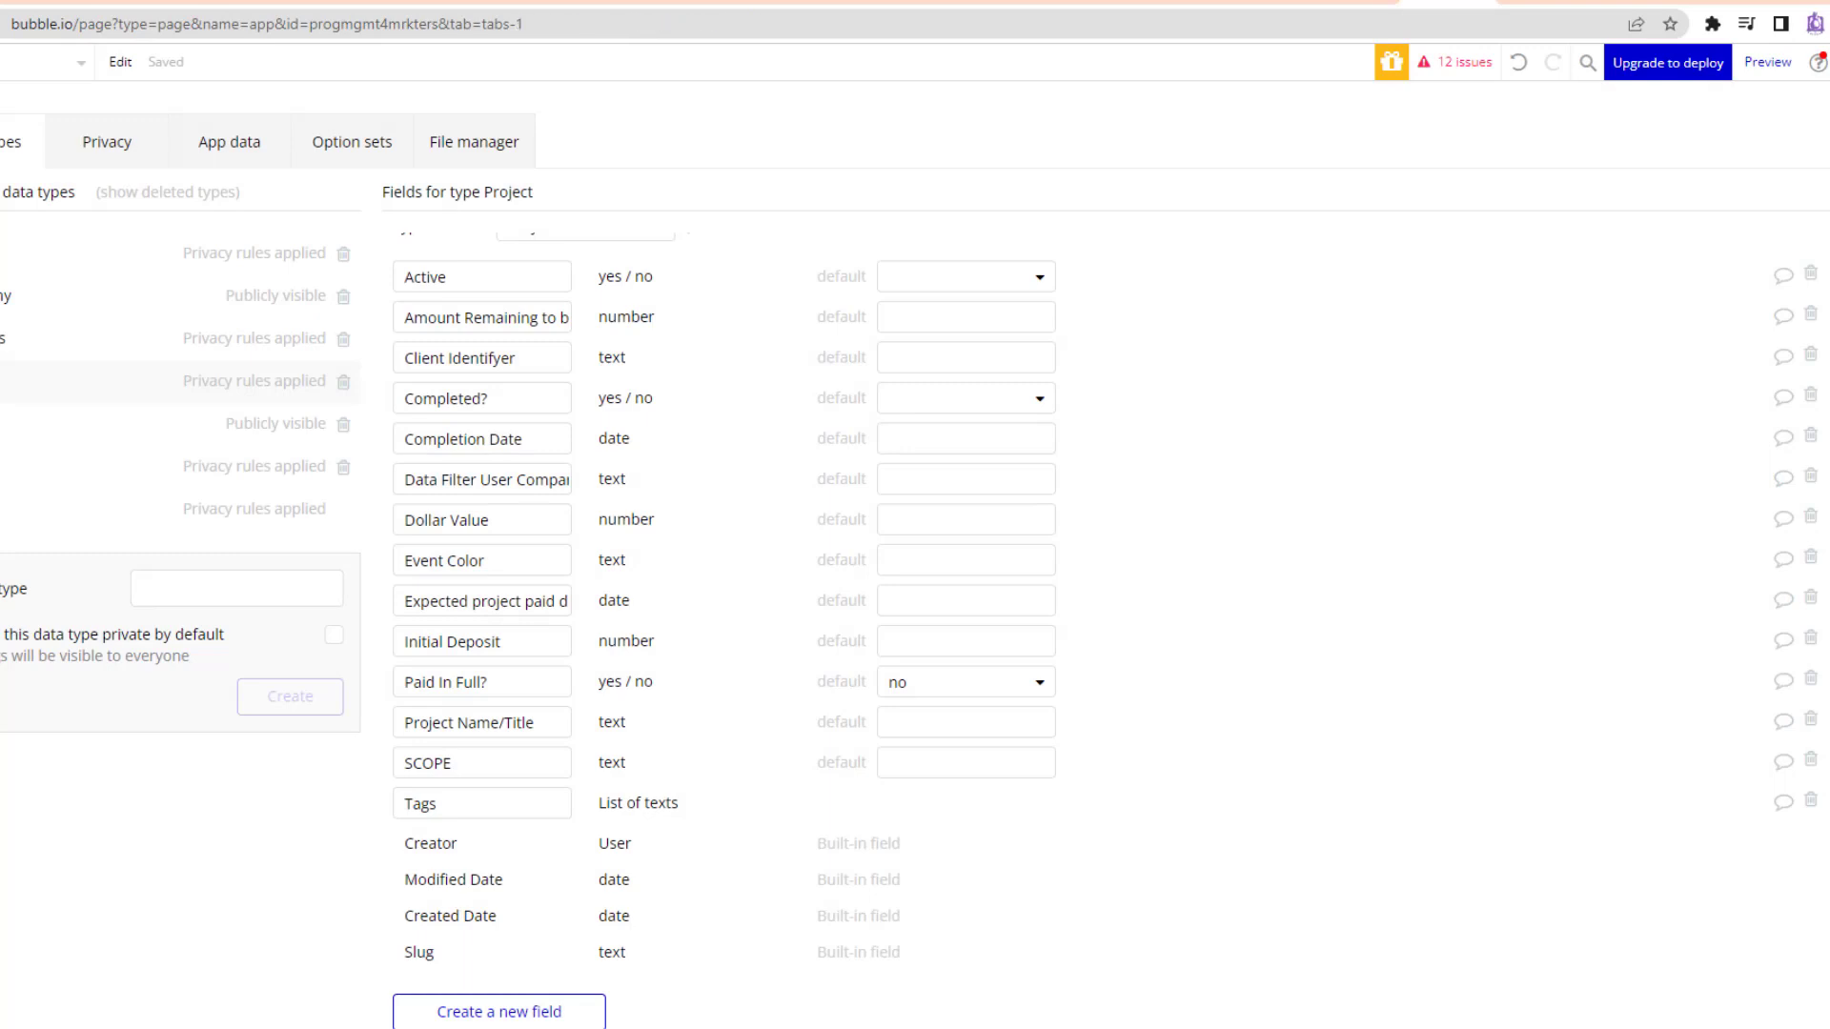
- On the Design tab, hide the Current Projects group and show the Tag analytics group
click(5, 115)
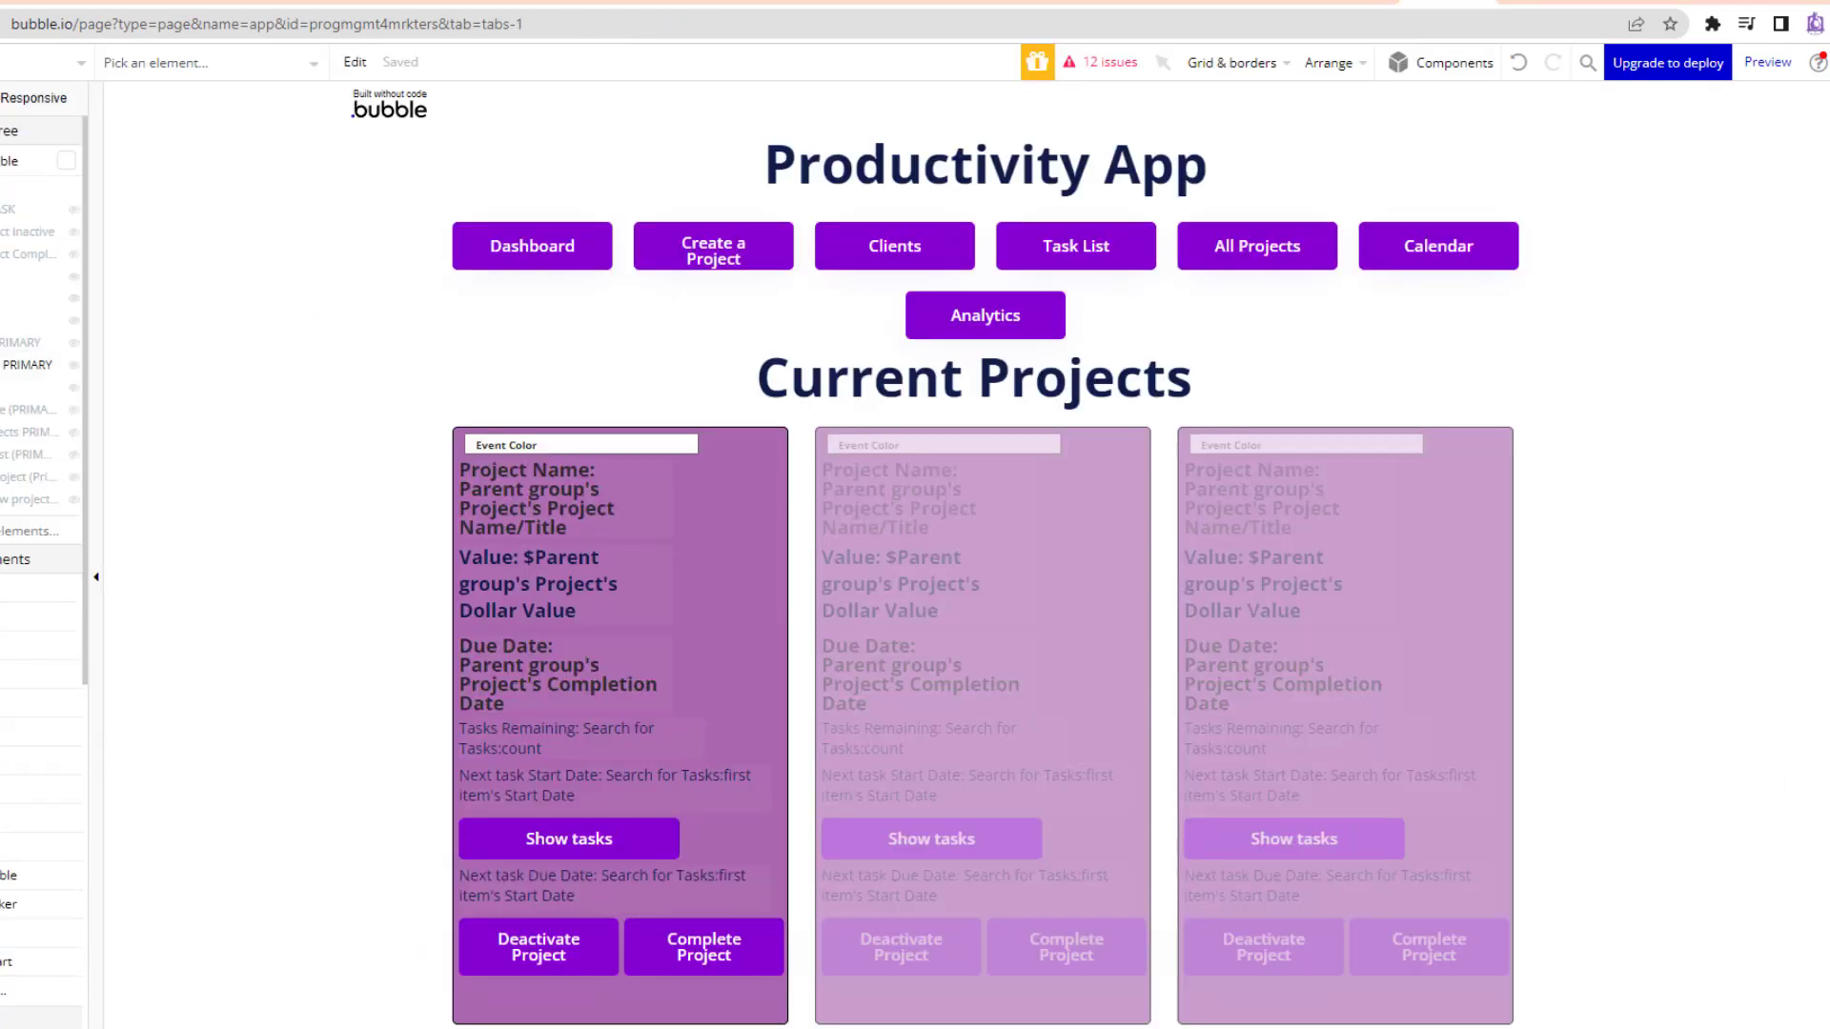
click(73, 370)
click(75, 390)
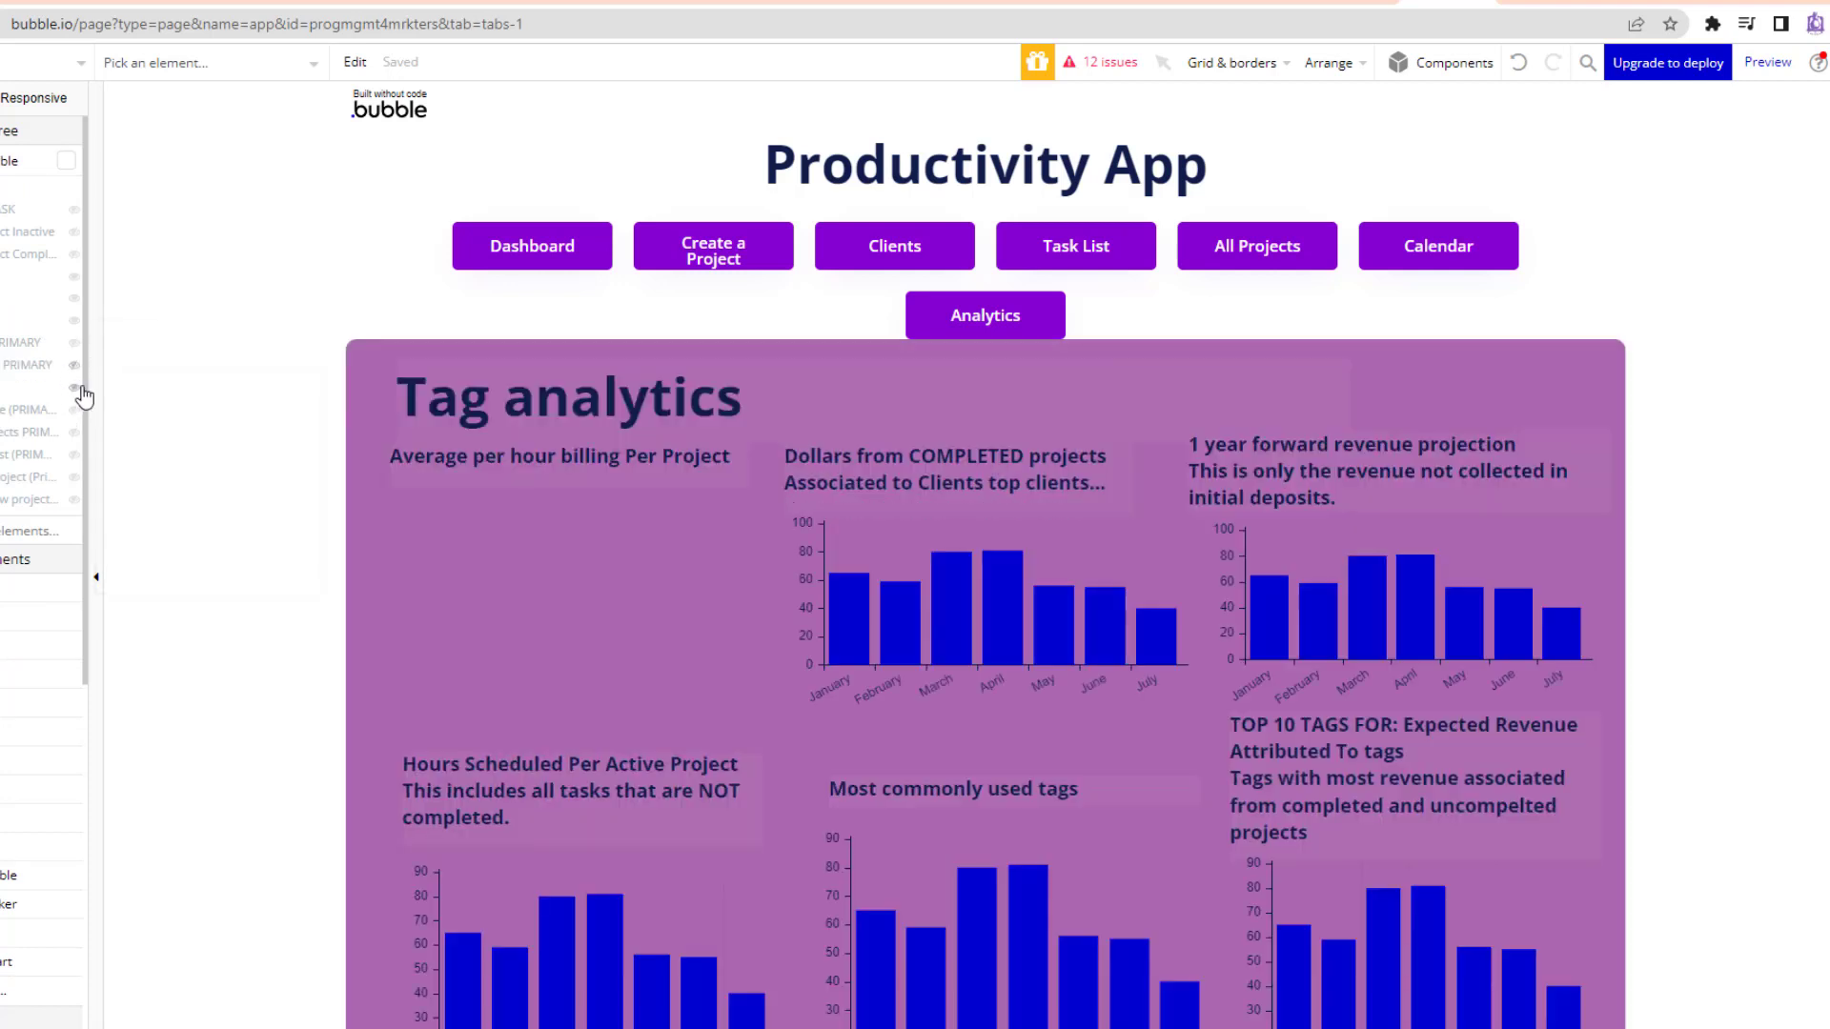
- Inspect the revenue chart's Projects search and its grouping by Expected project paid date
double_click(1248, 641)
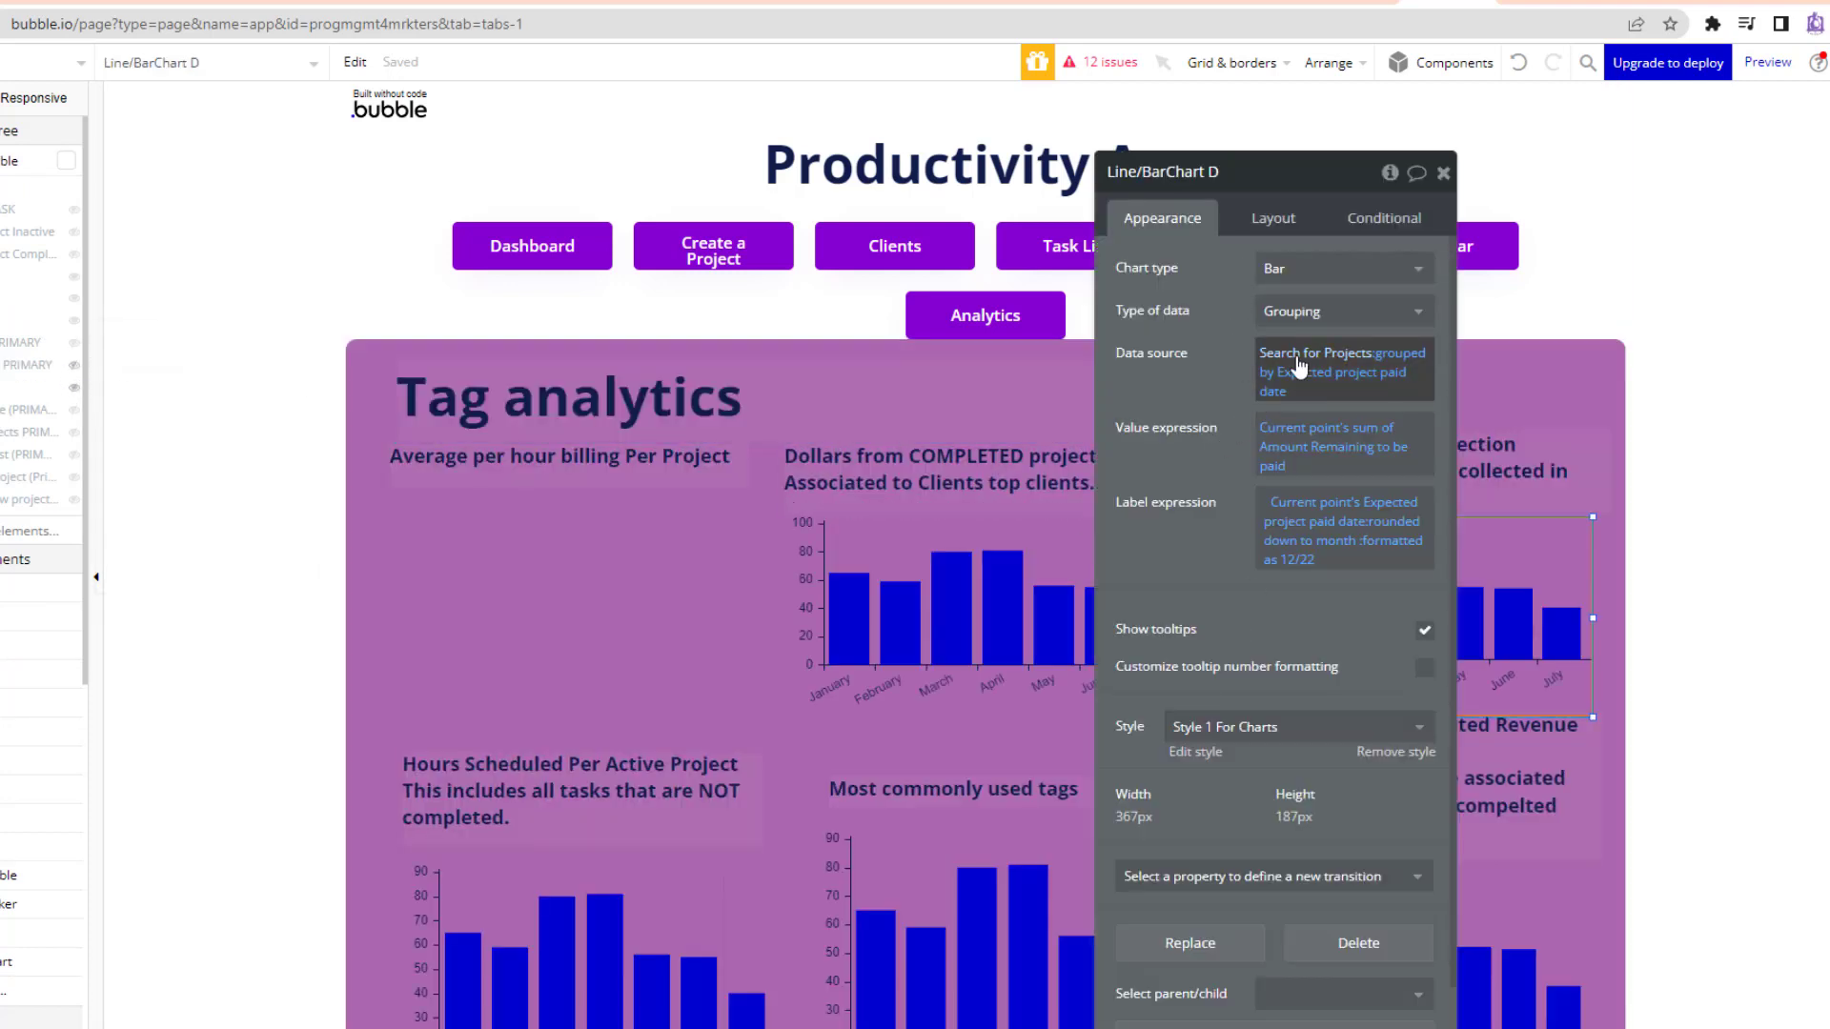
click(1299, 367)
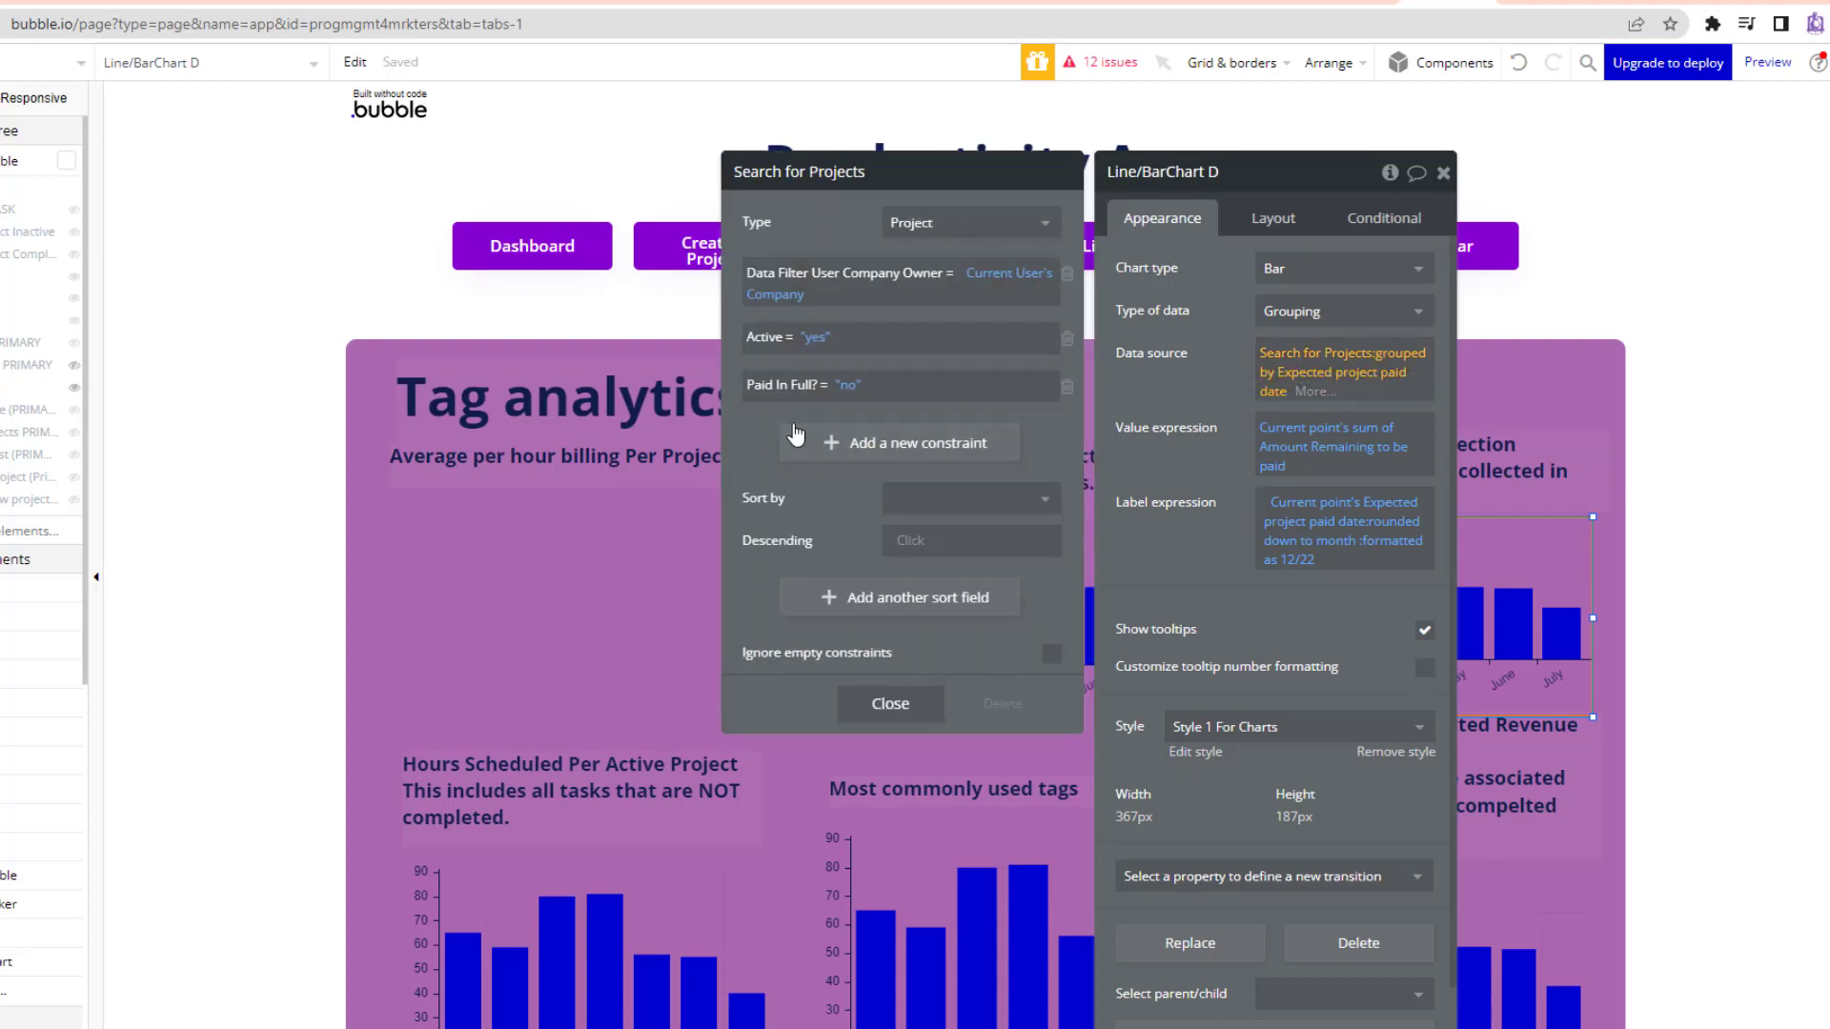
click(1323, 381)
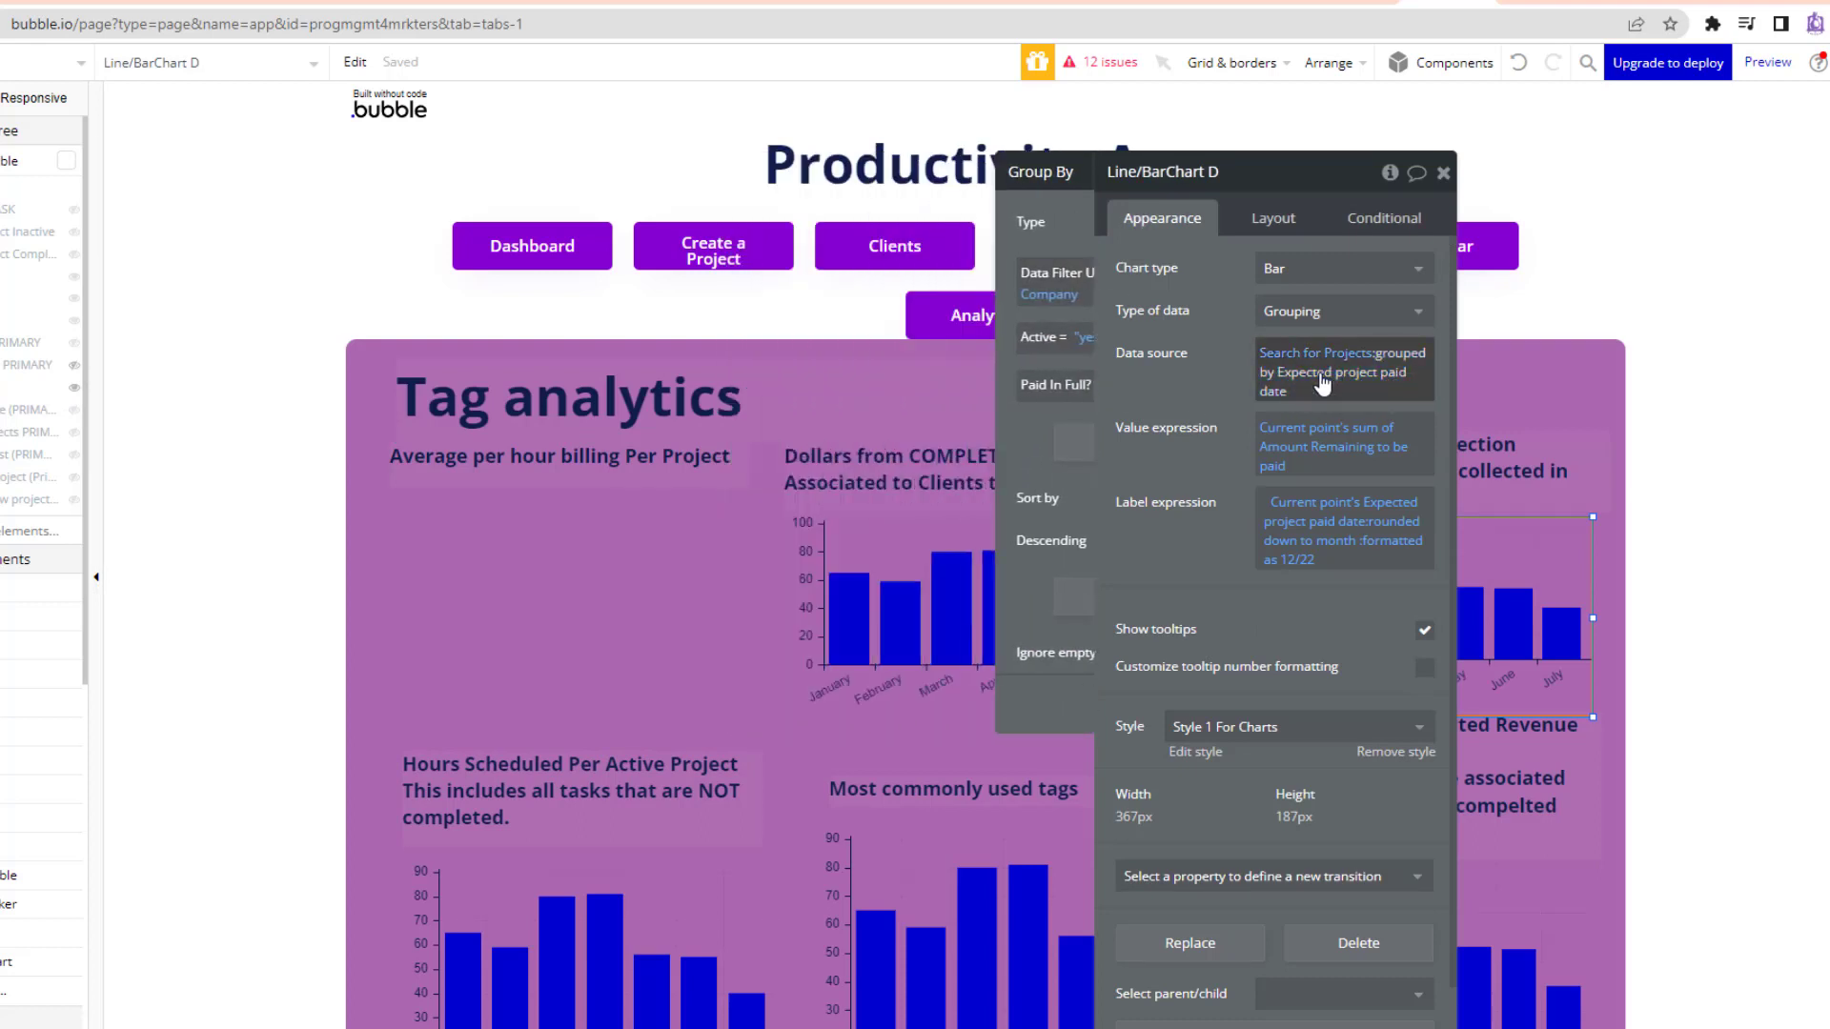
click(1323, 381)
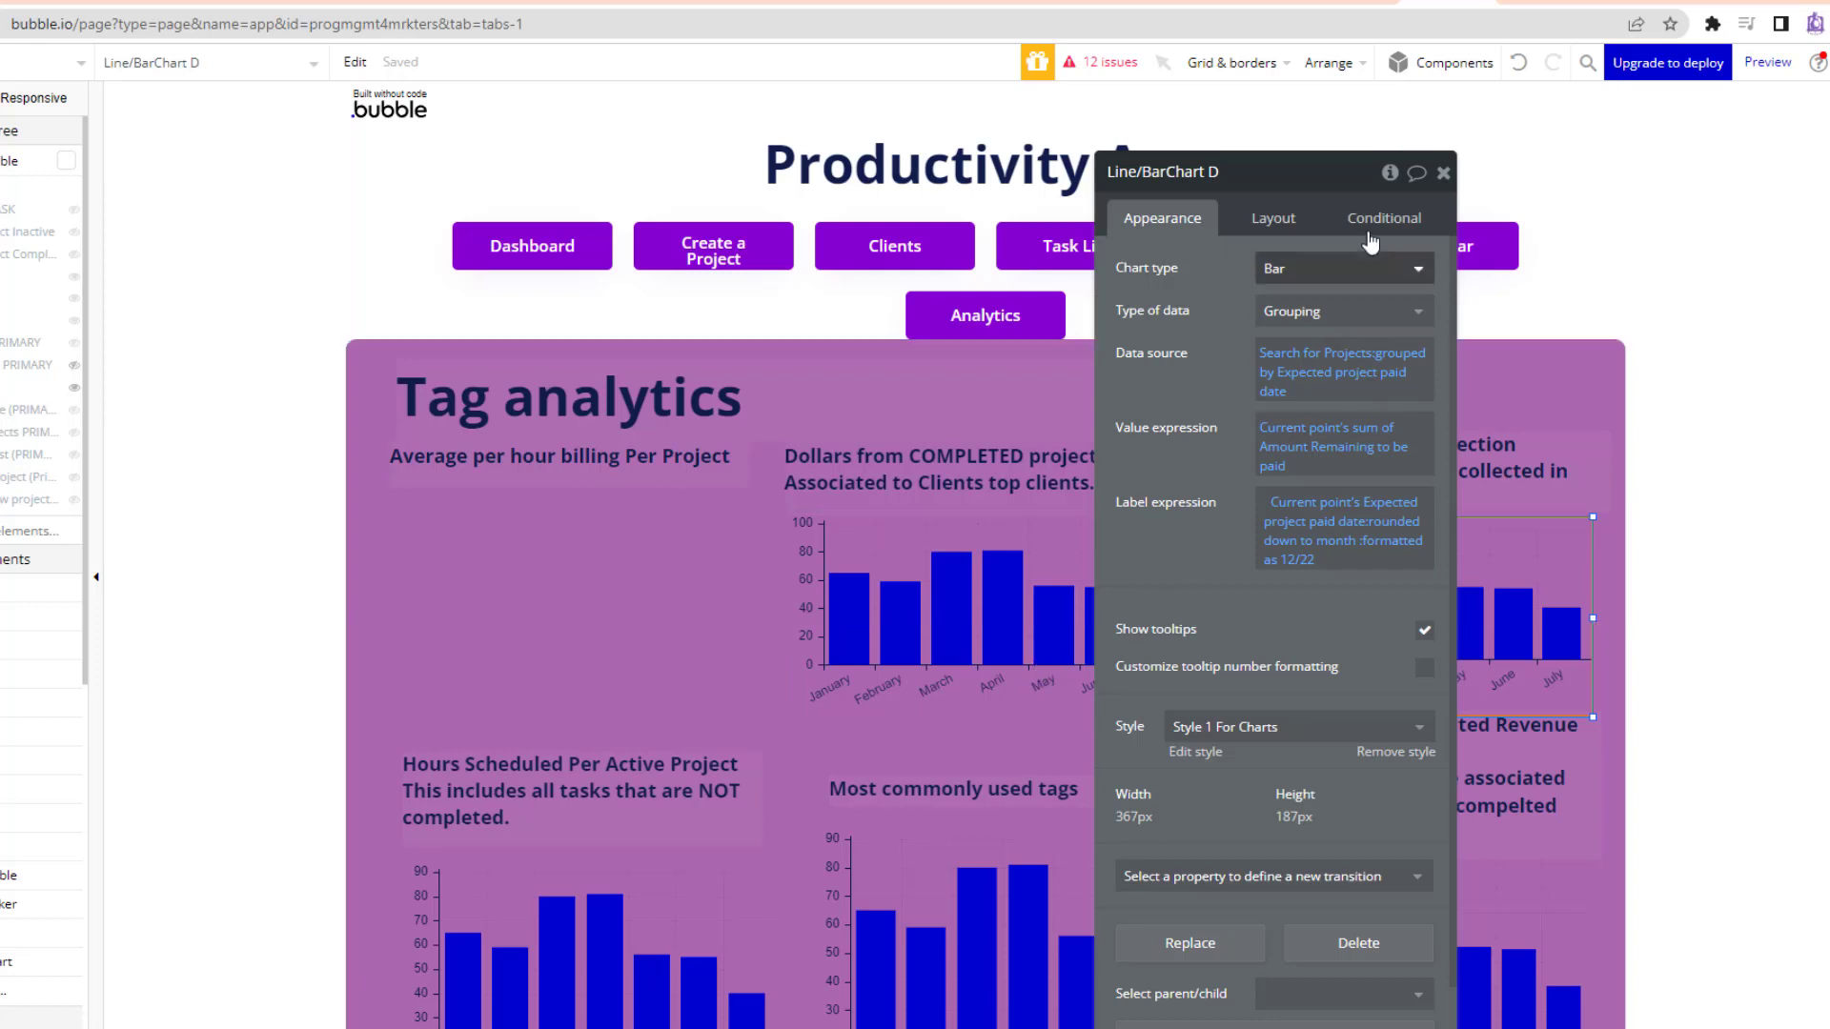
click(1515, 4)
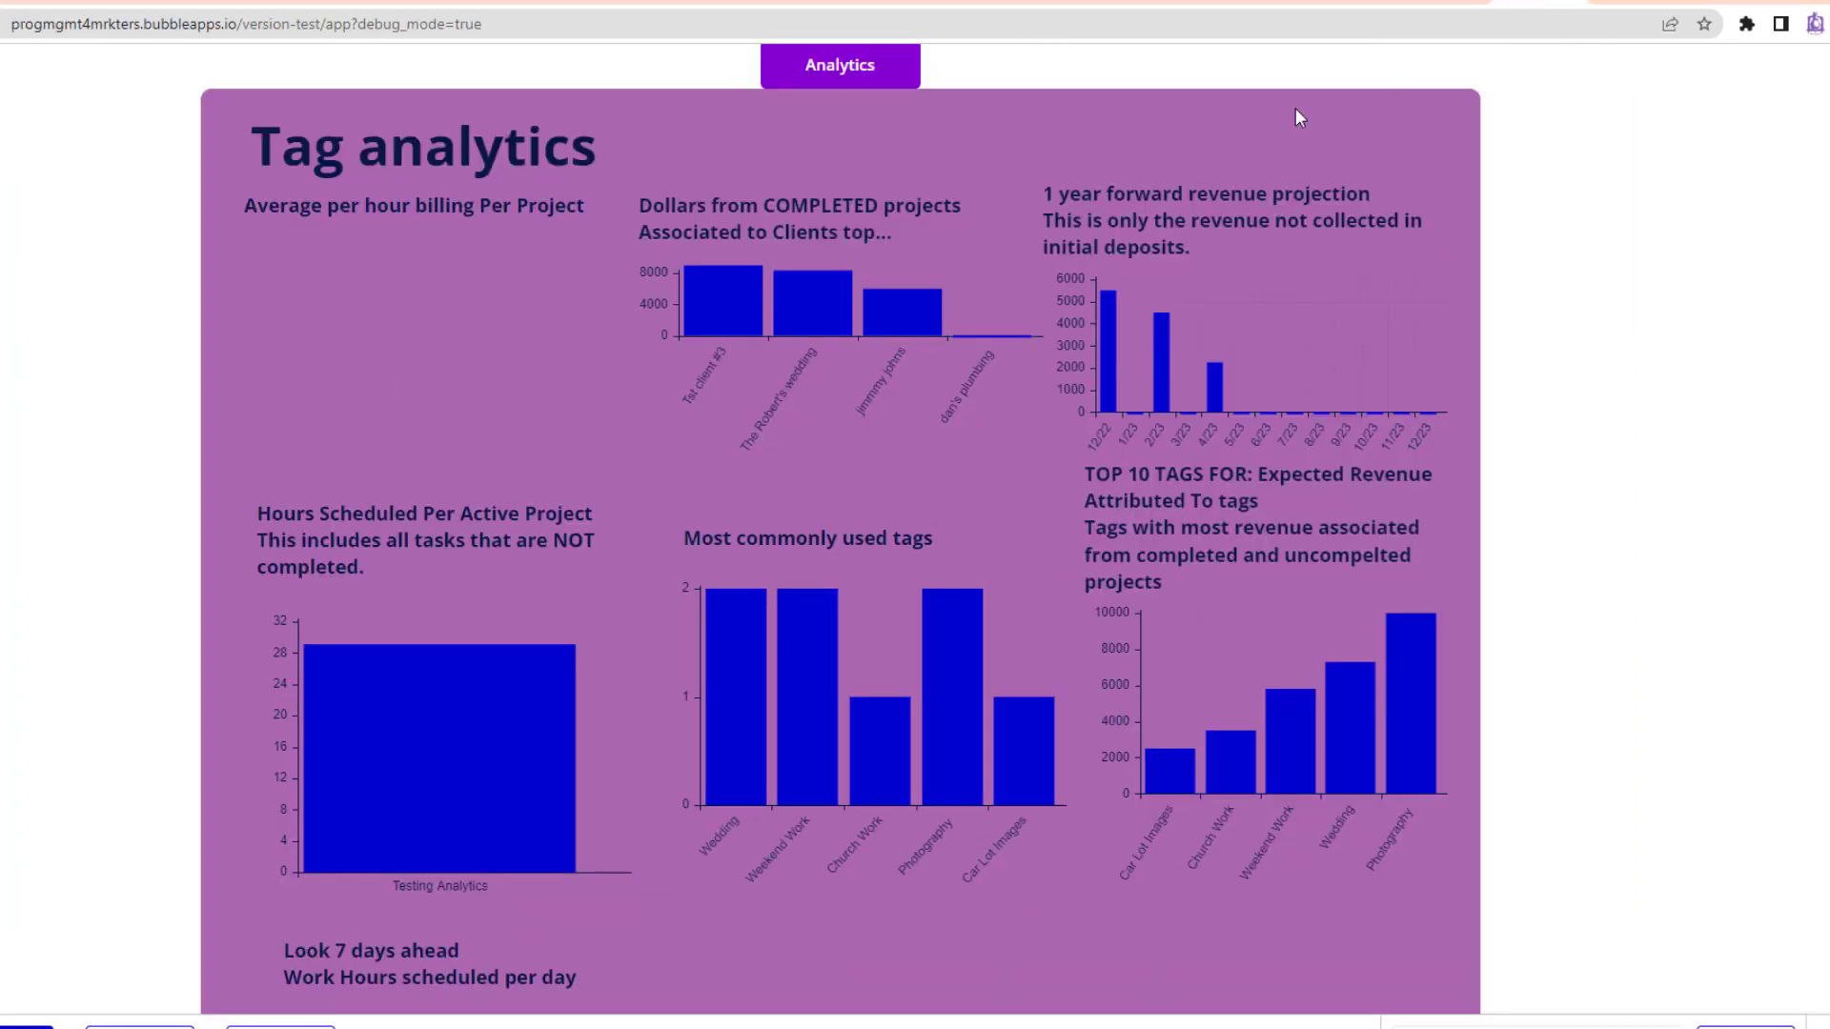